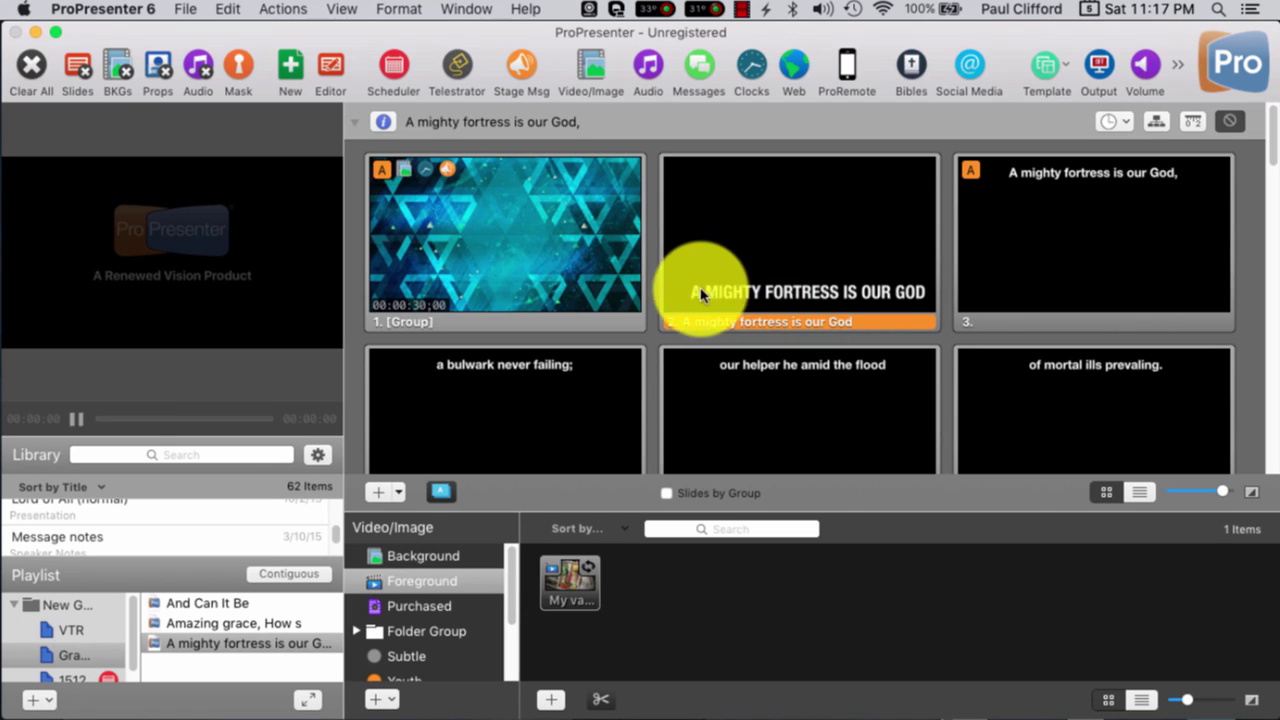
Show lyric slide 2, start slide 1's background video, then bring slide 2 back over it
click(858, 246)
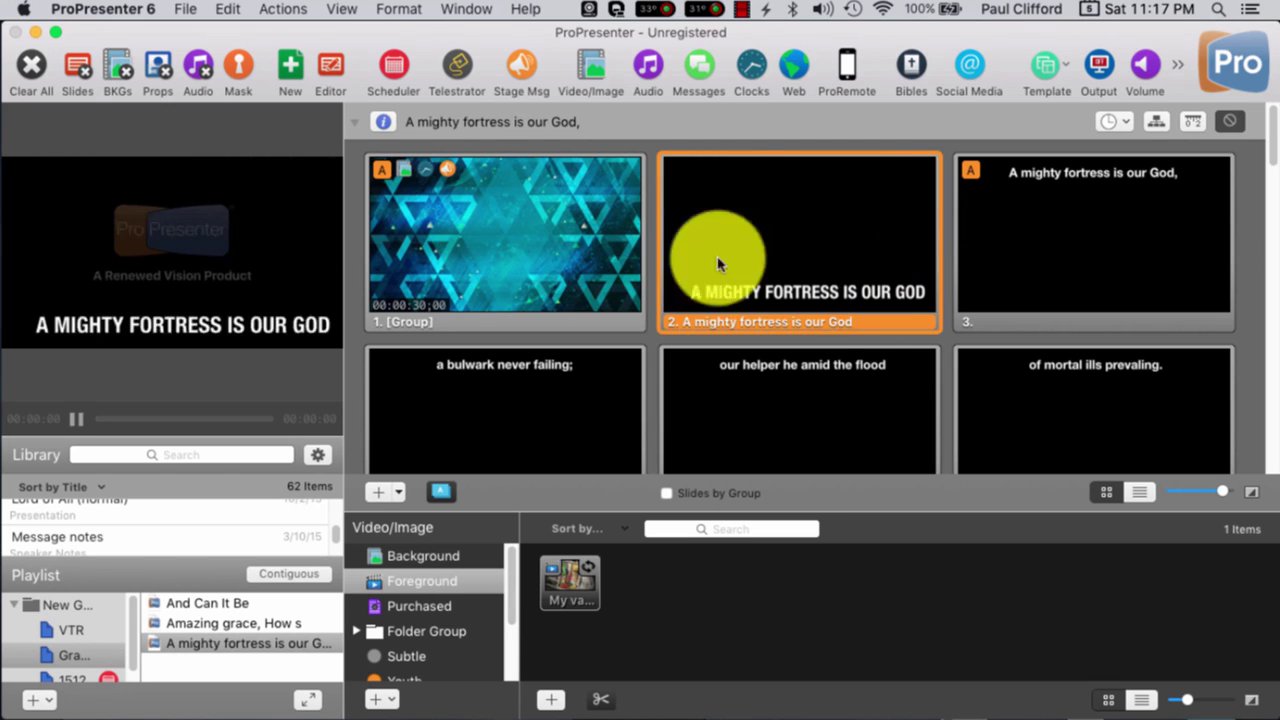
click(578, 260)
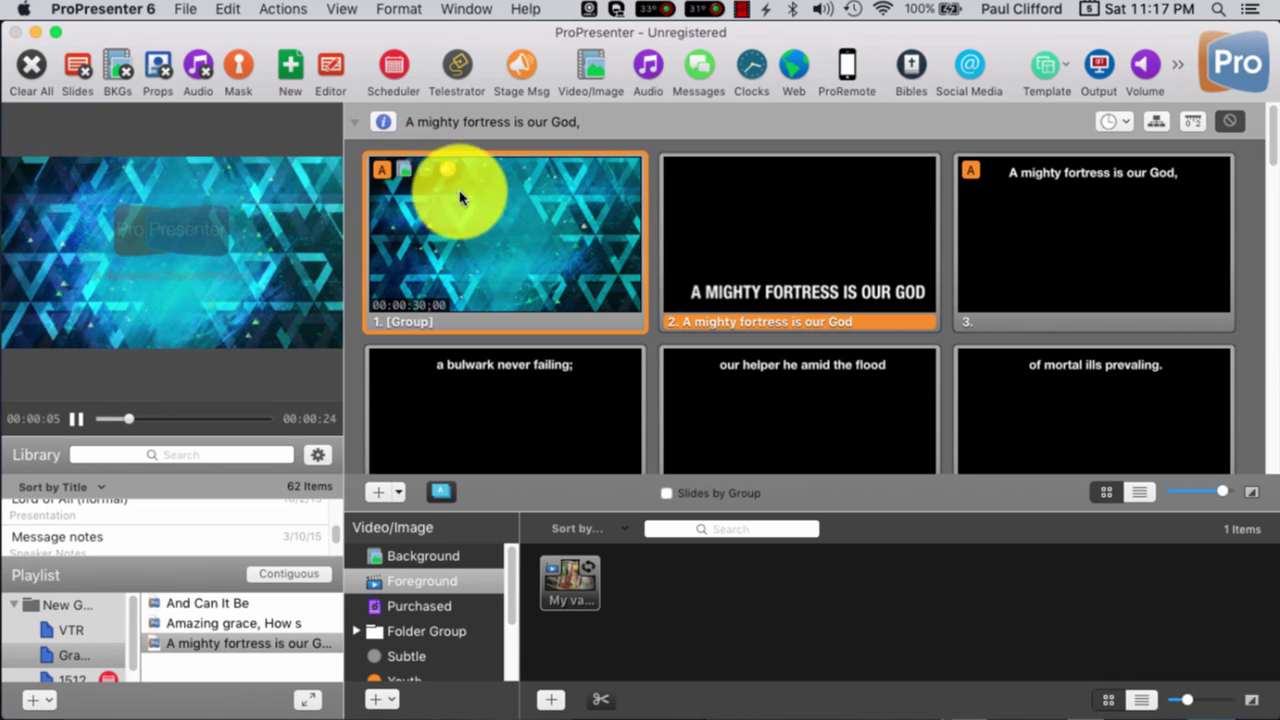
click(763, 245)
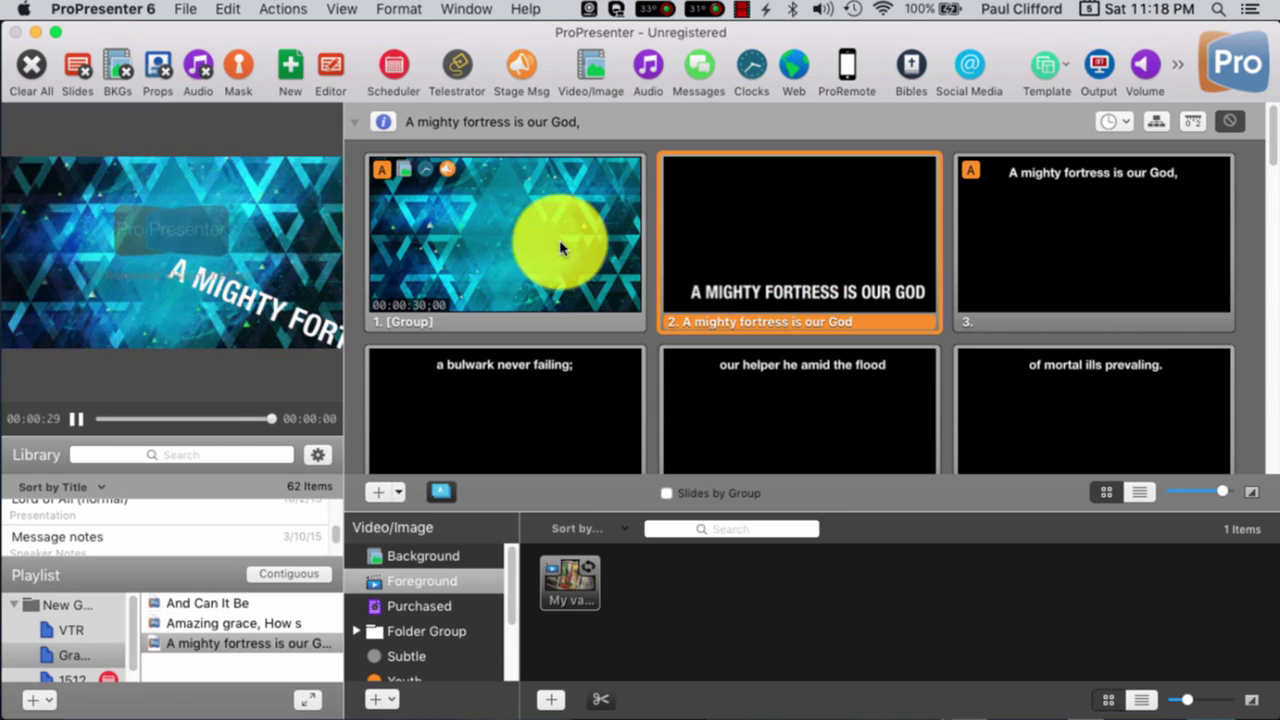
Remove the Stage Display cue from video slide 1
right_click(442, 173)
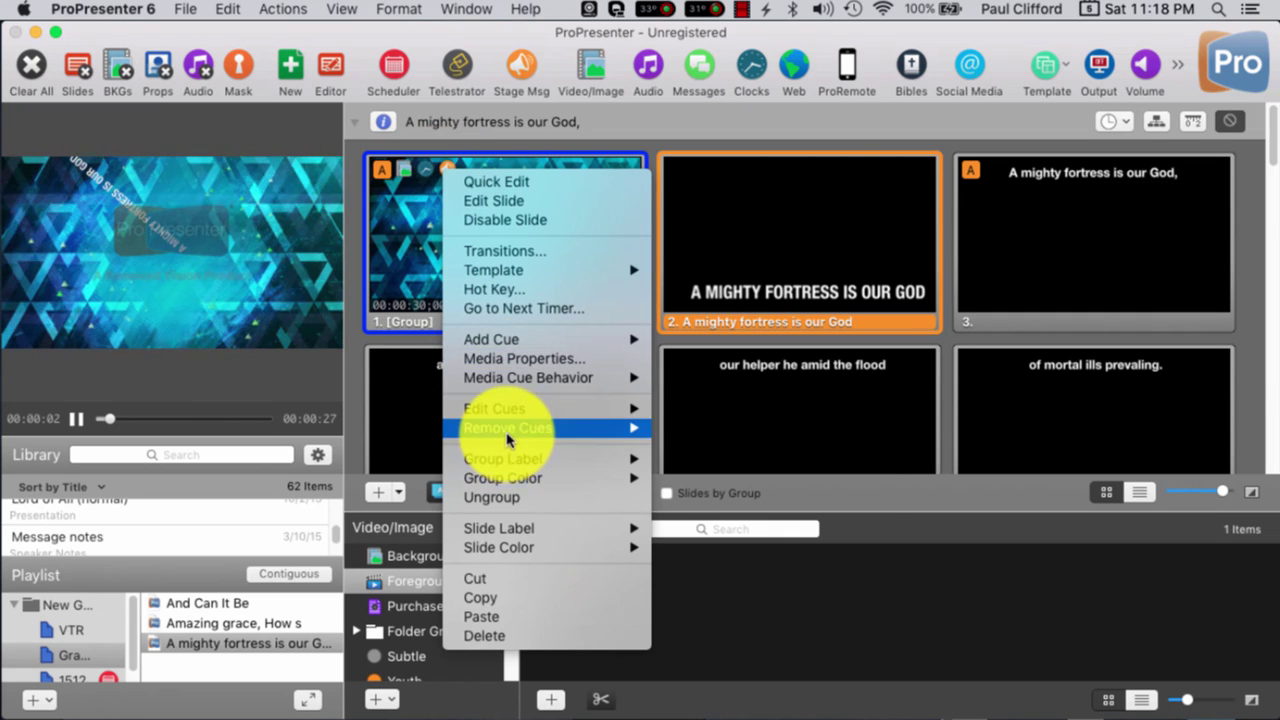
mouse_move(508, 438)
click(715, 458)
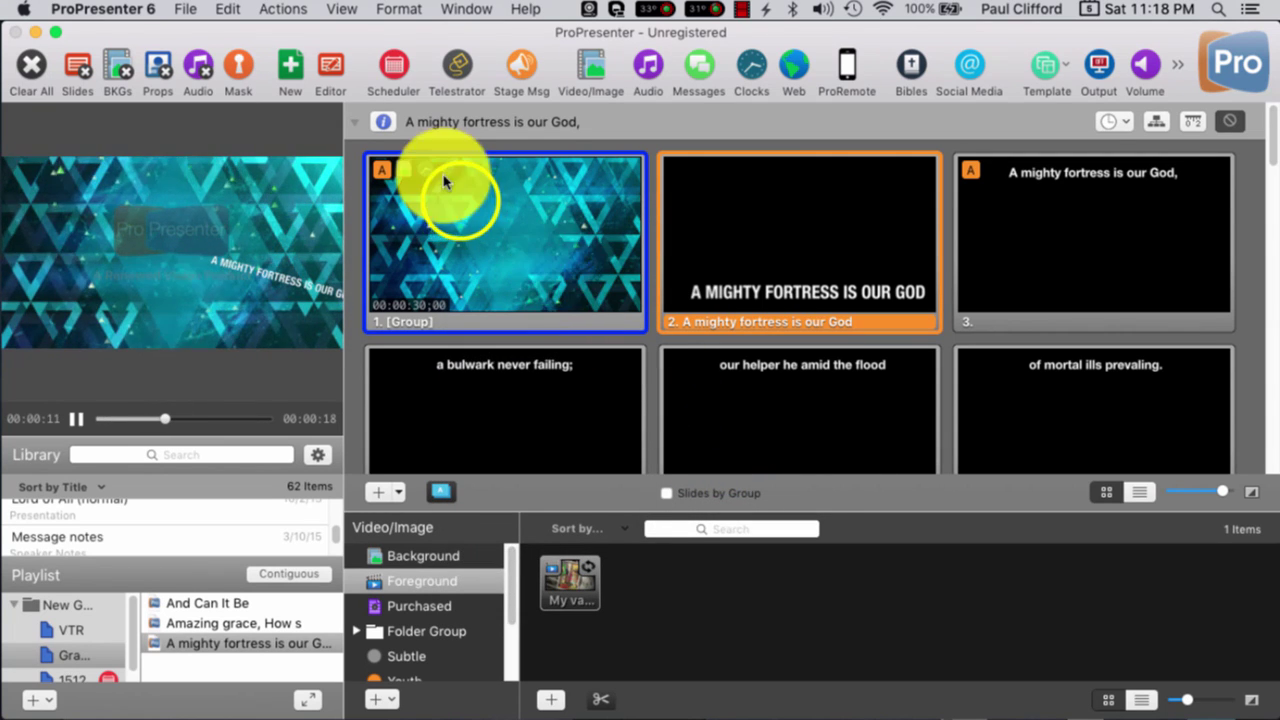
Add a Stage Display Layout cue set to Music on slide 1, then retrigger slide 2
right_click(460, 199)
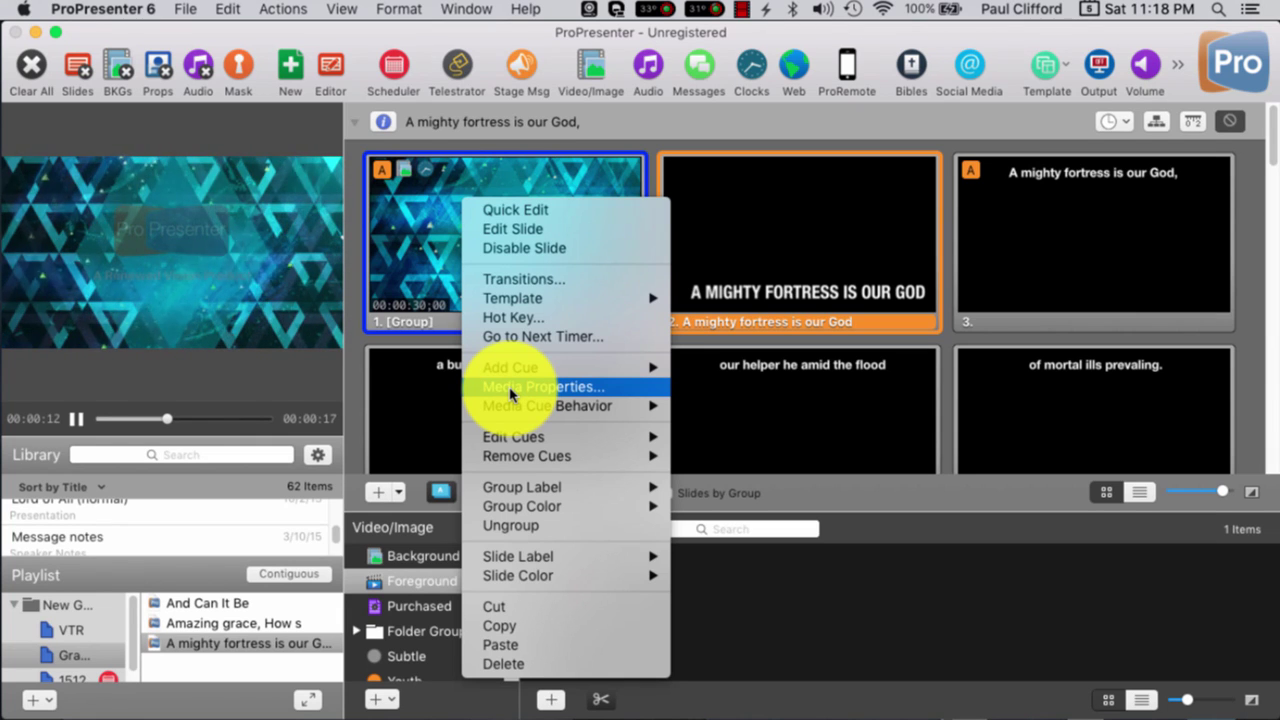
mouse_move(514, 413)
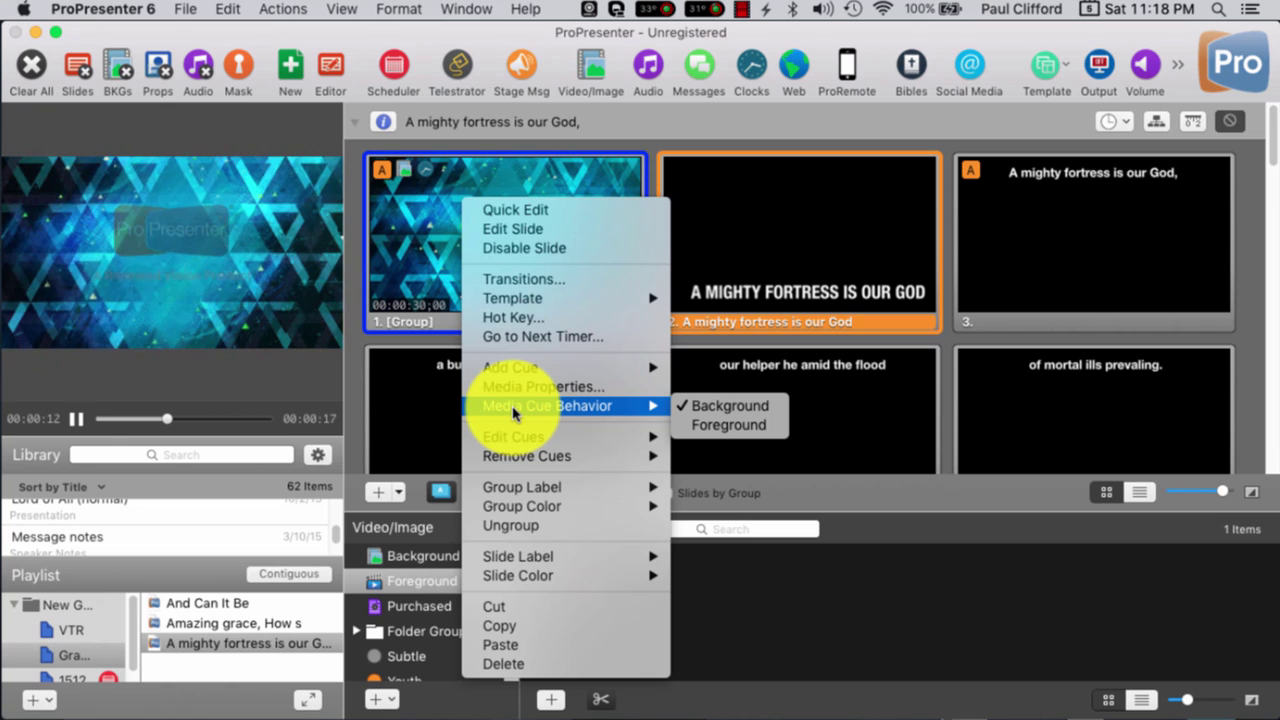
mouse_move(510, 368)
mouse_move(738, 371)
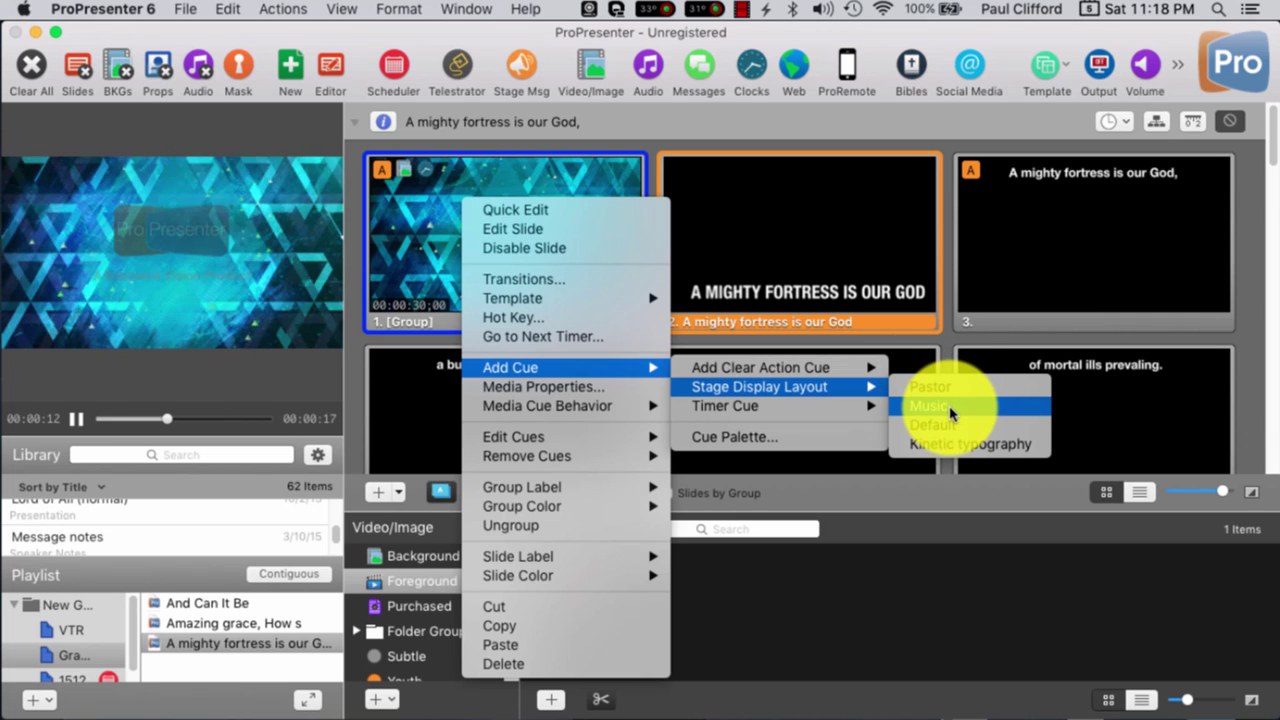
click(950, 413)
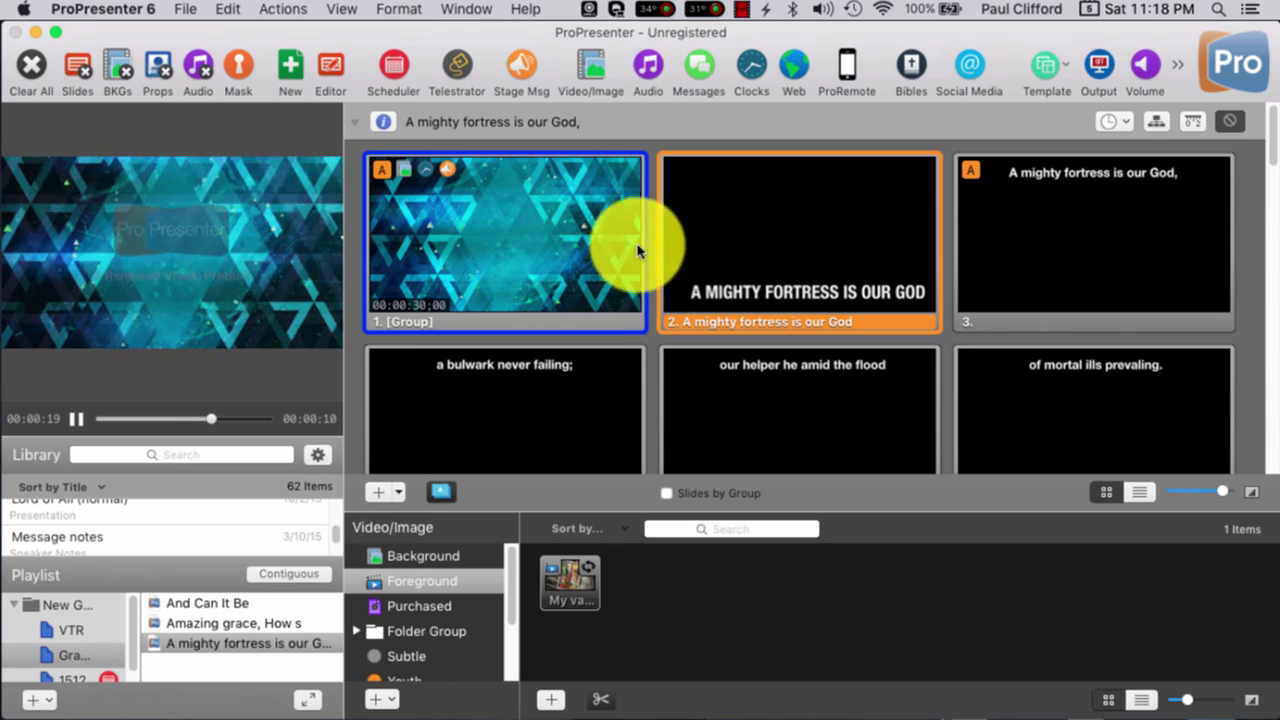
click(745, 270)
Open slide 2 in the slide editor and select its VideoElement
right_click(745, 270)
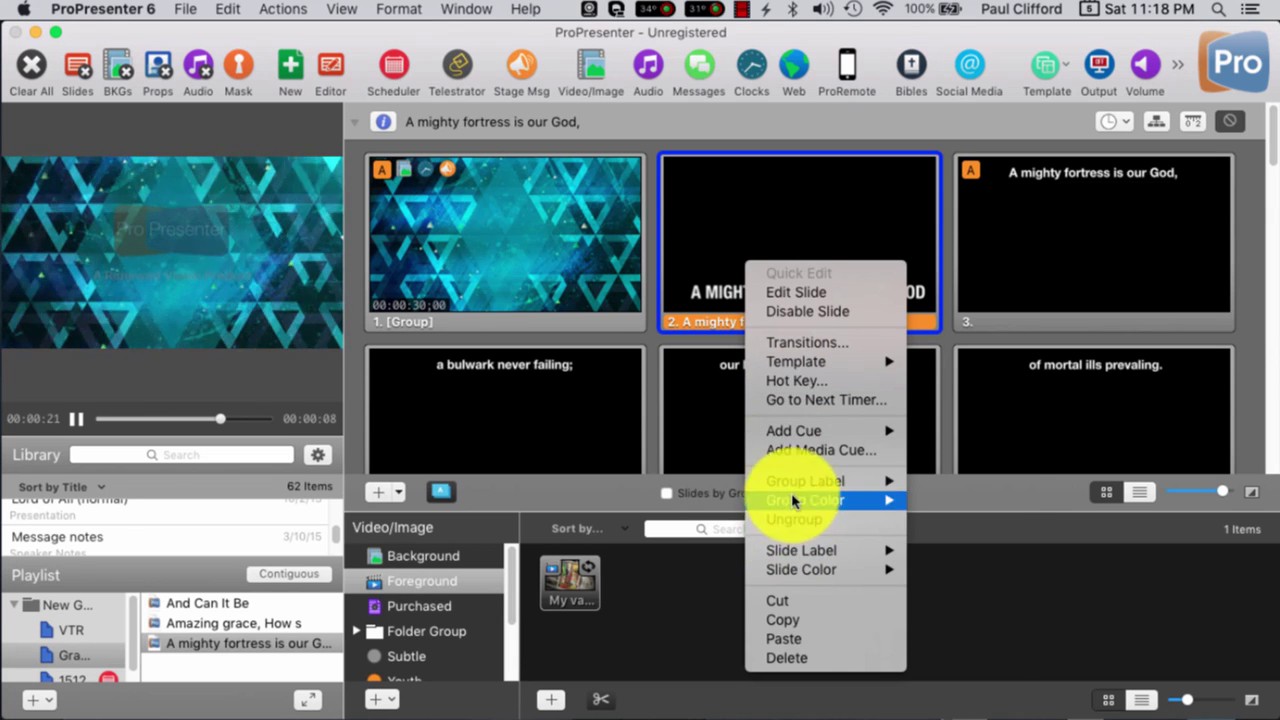
click(790, 292)
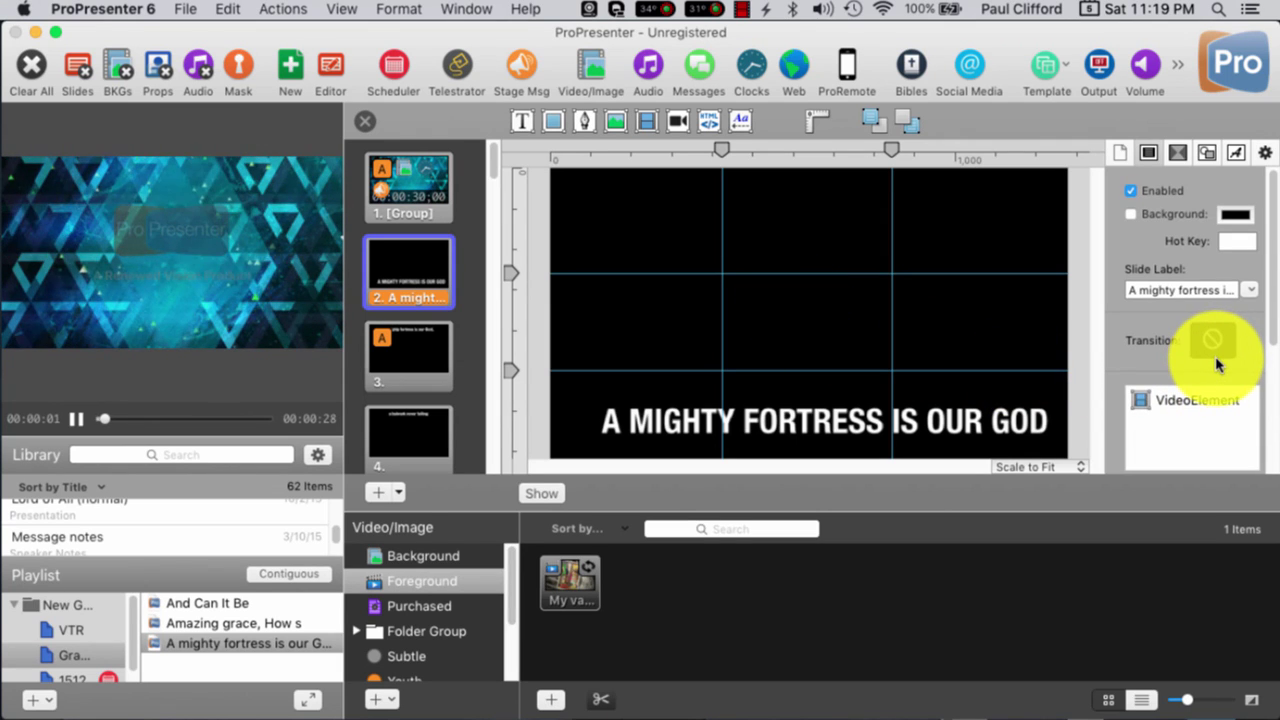
click(1203, 398)
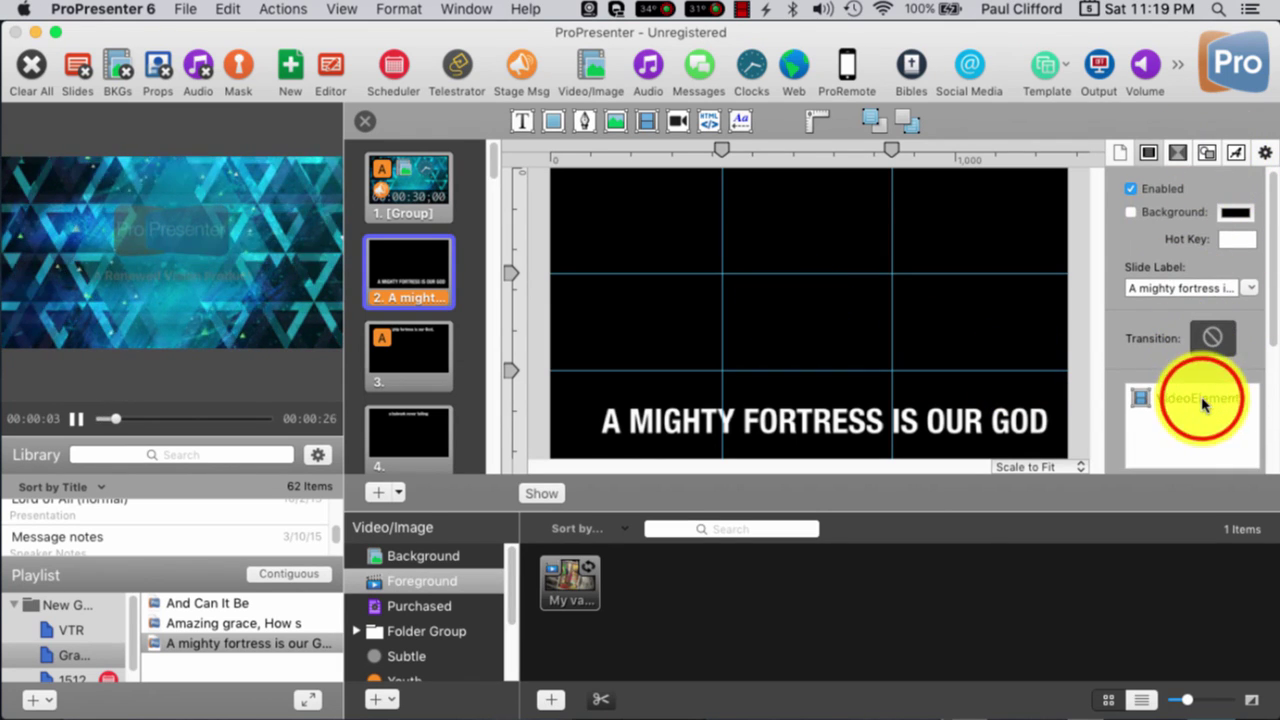
scroll(1174, 367, down, 1)
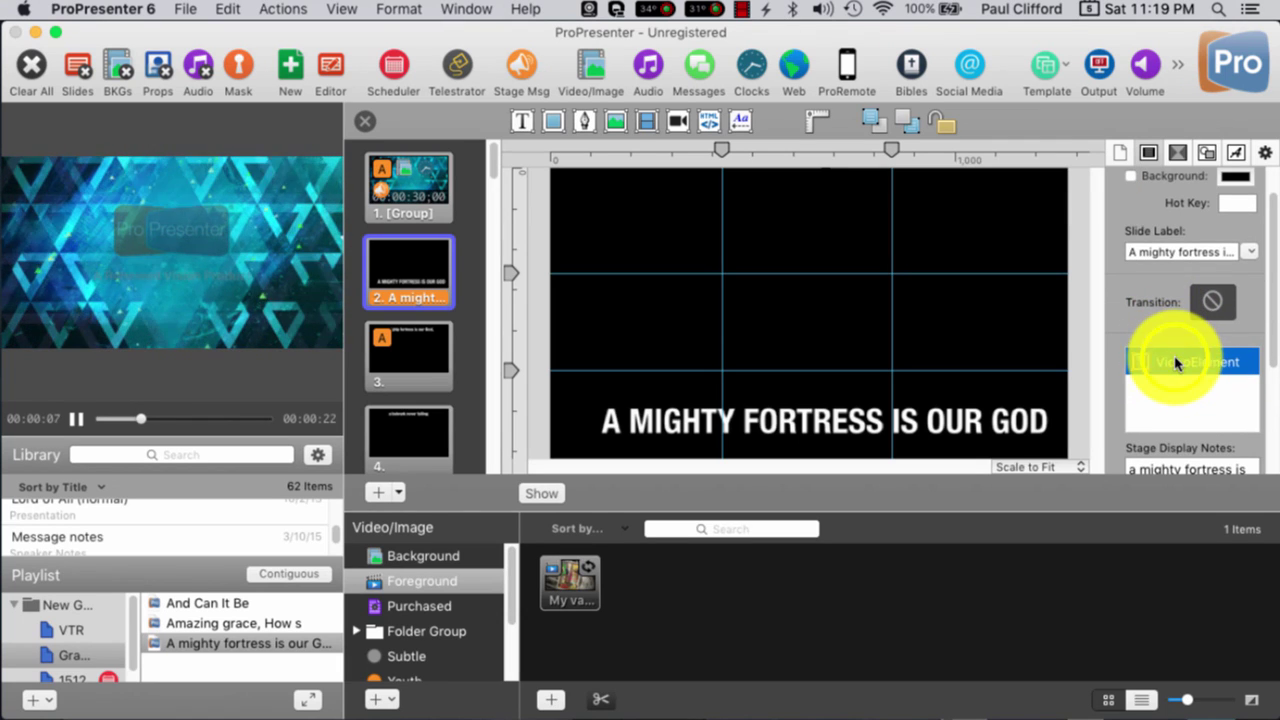
scroll(1176, 363, up, 1)
click(1196, 344)
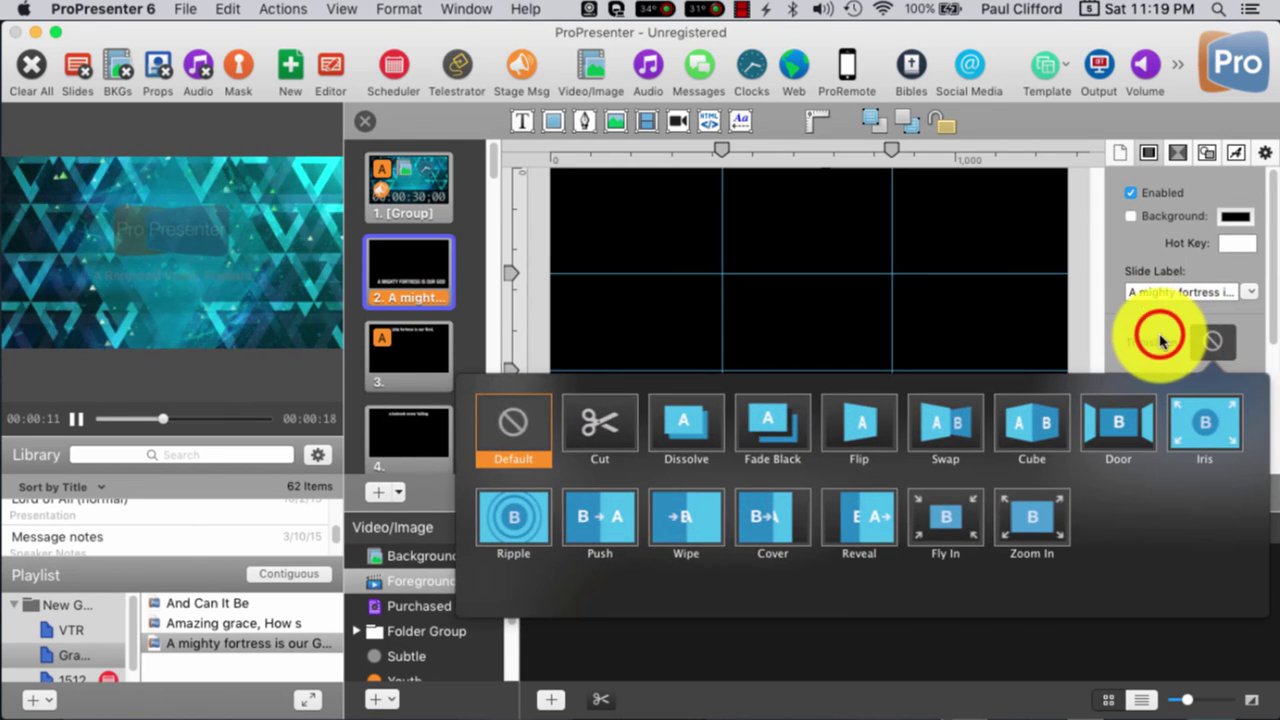
click(1160, 341)
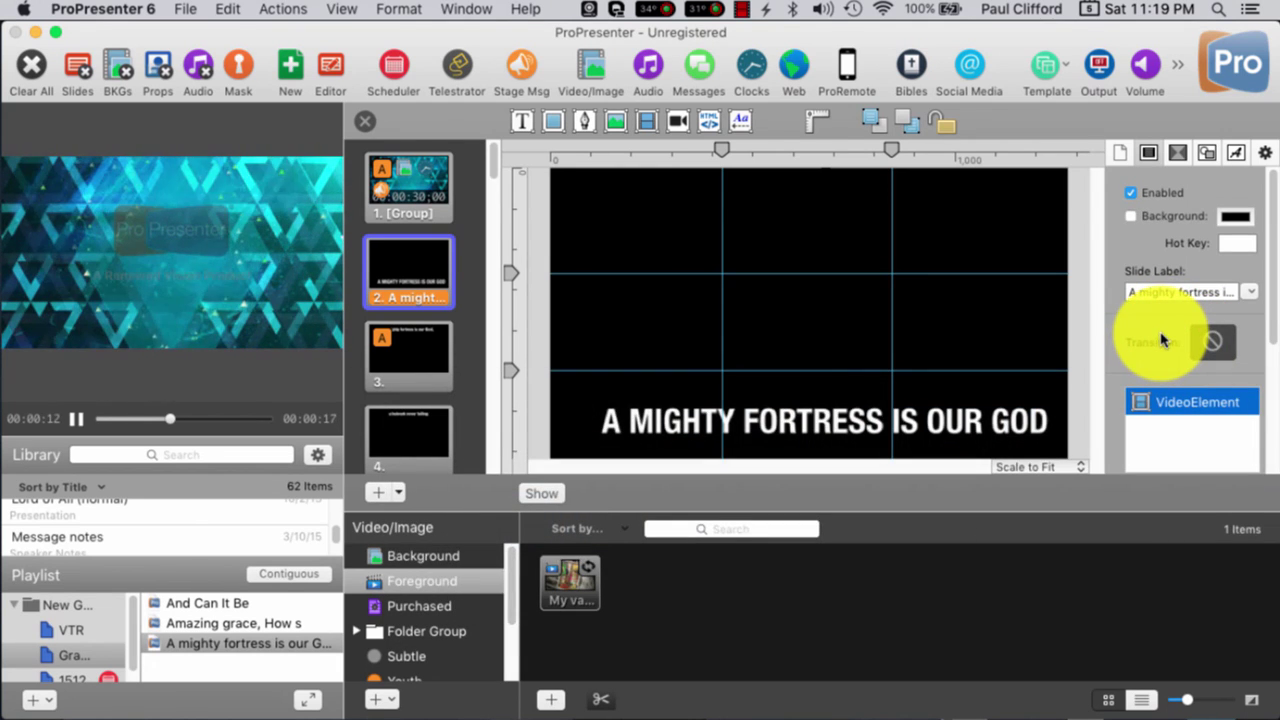
Set the video element's Behavior to Loop, trigger the slide, and close the editor
click(1120, 152)
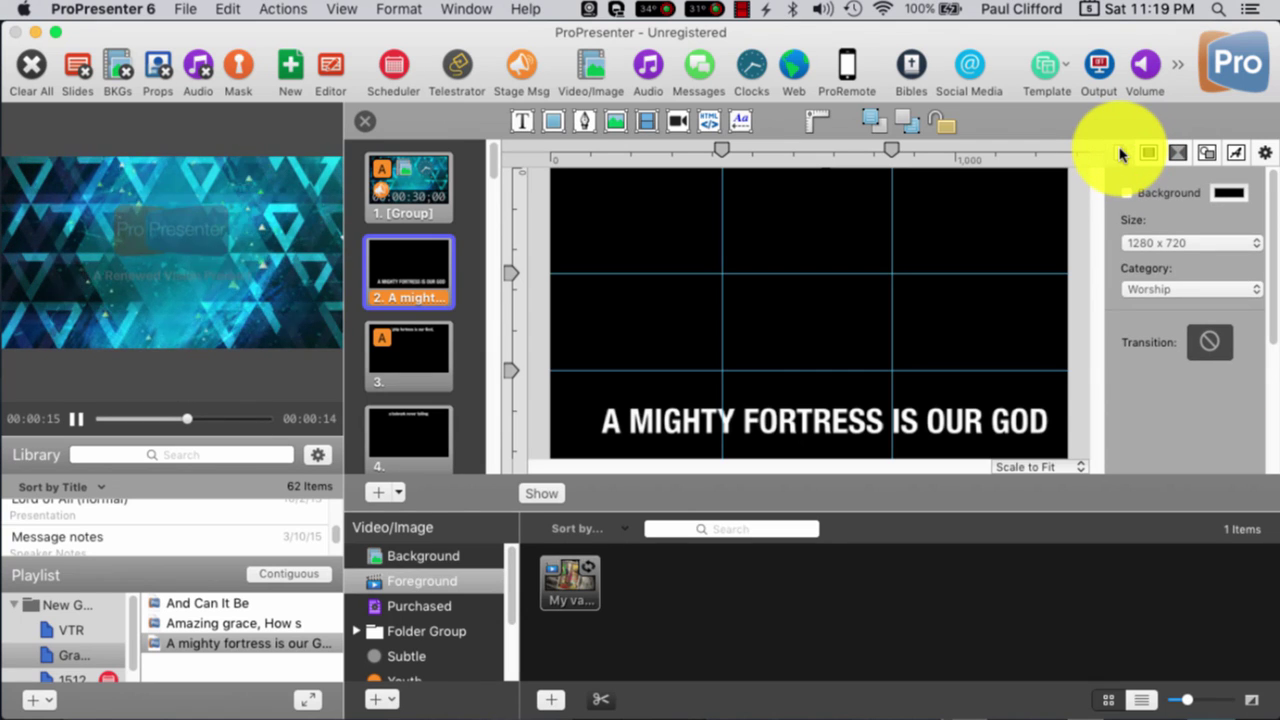
click(1148, 153)
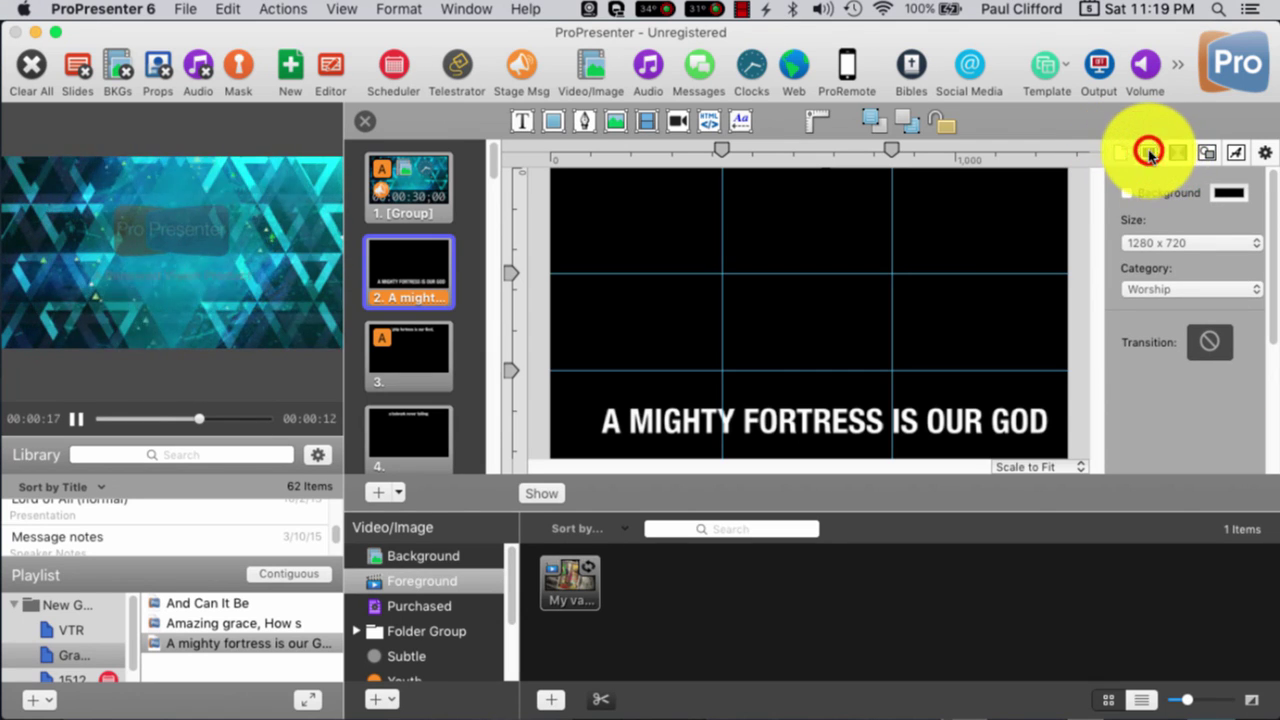
click(1172, 158)
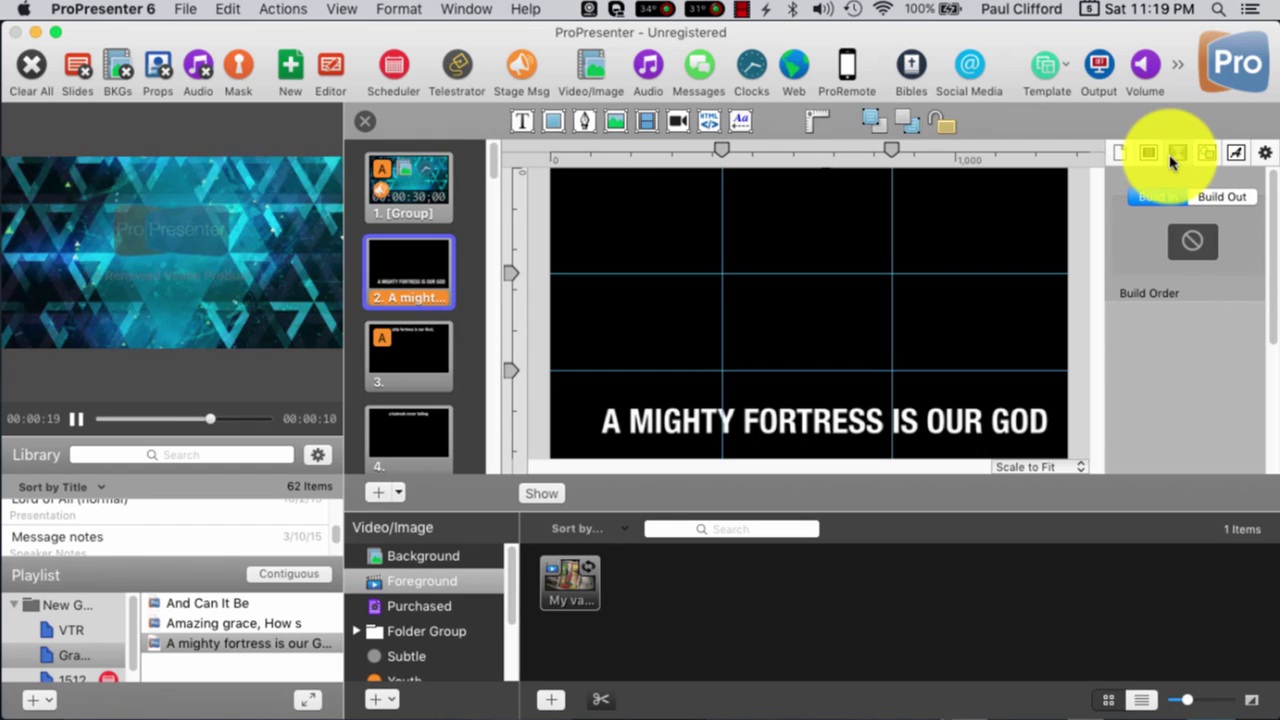
click(1205, 156)
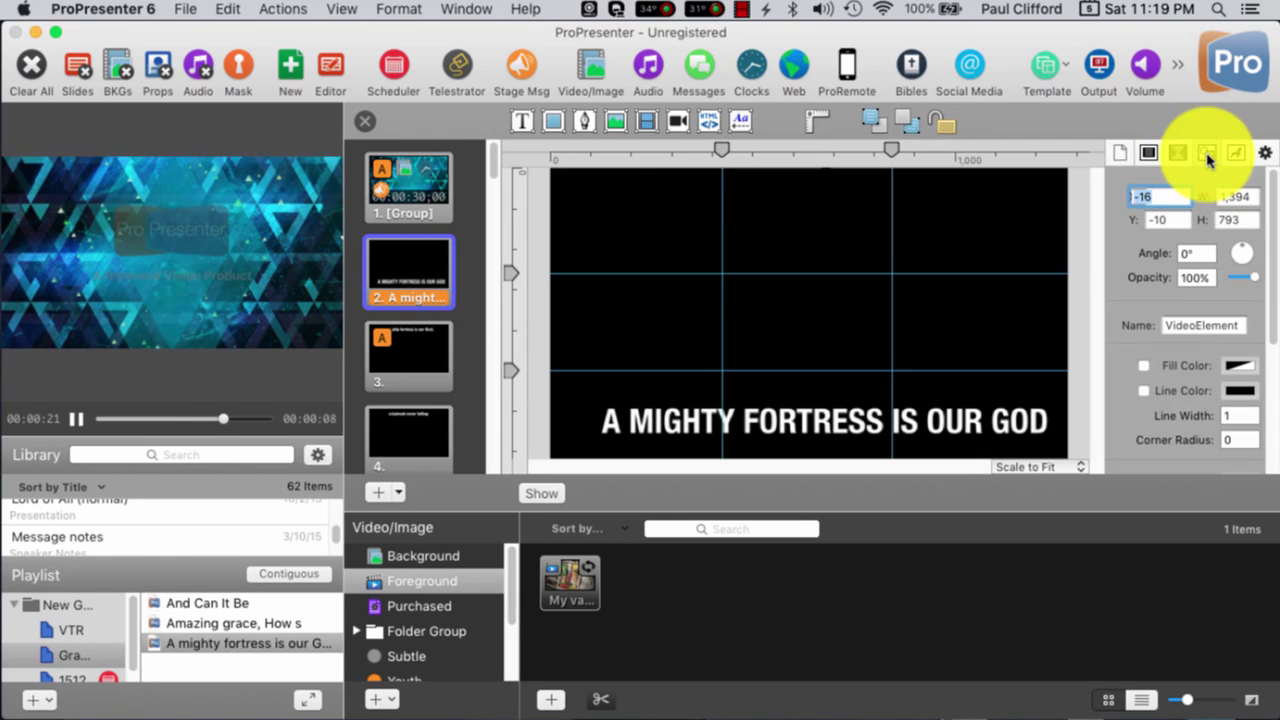
click(1235, 155)
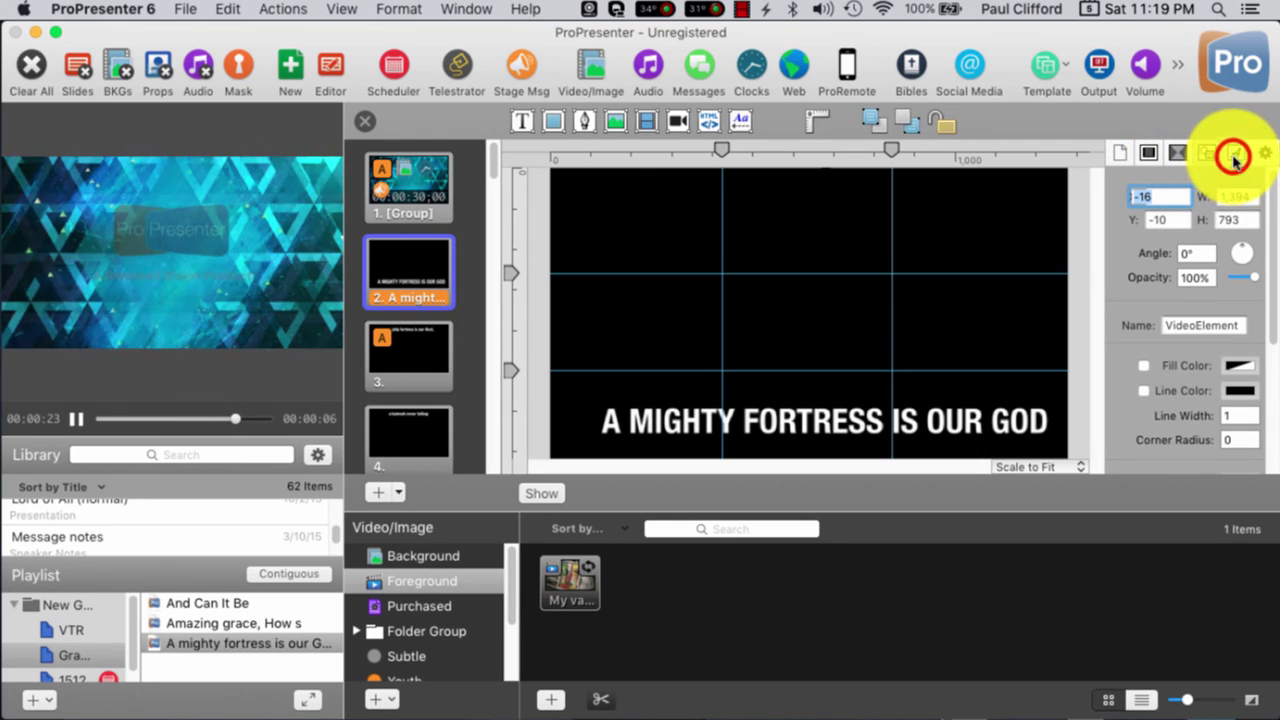
click(1240, 158)
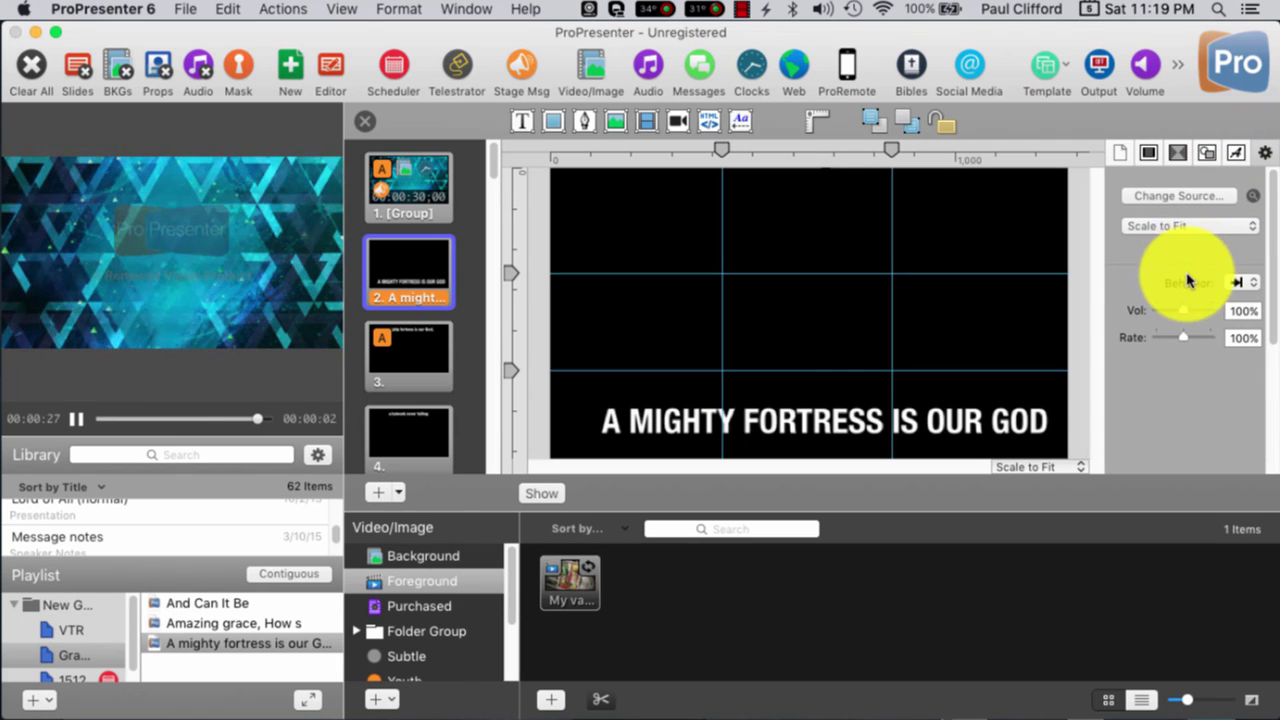
click(1250, 283)
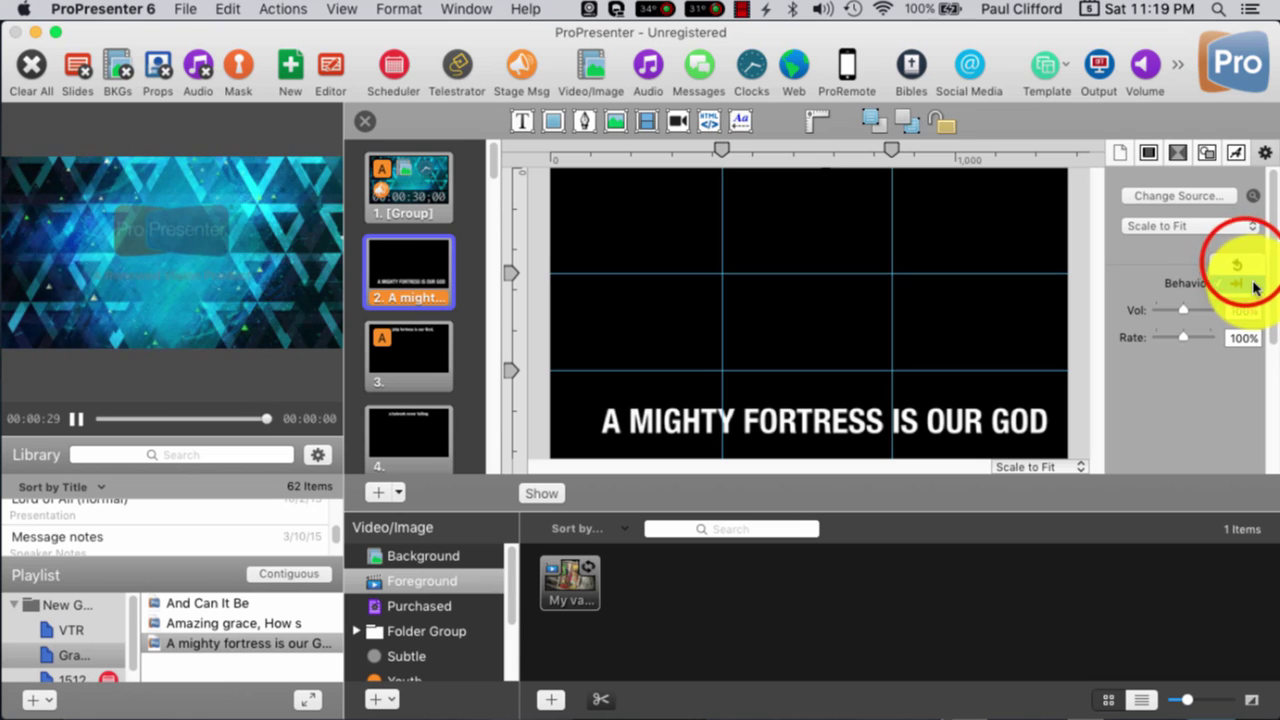
click(1245, 268)
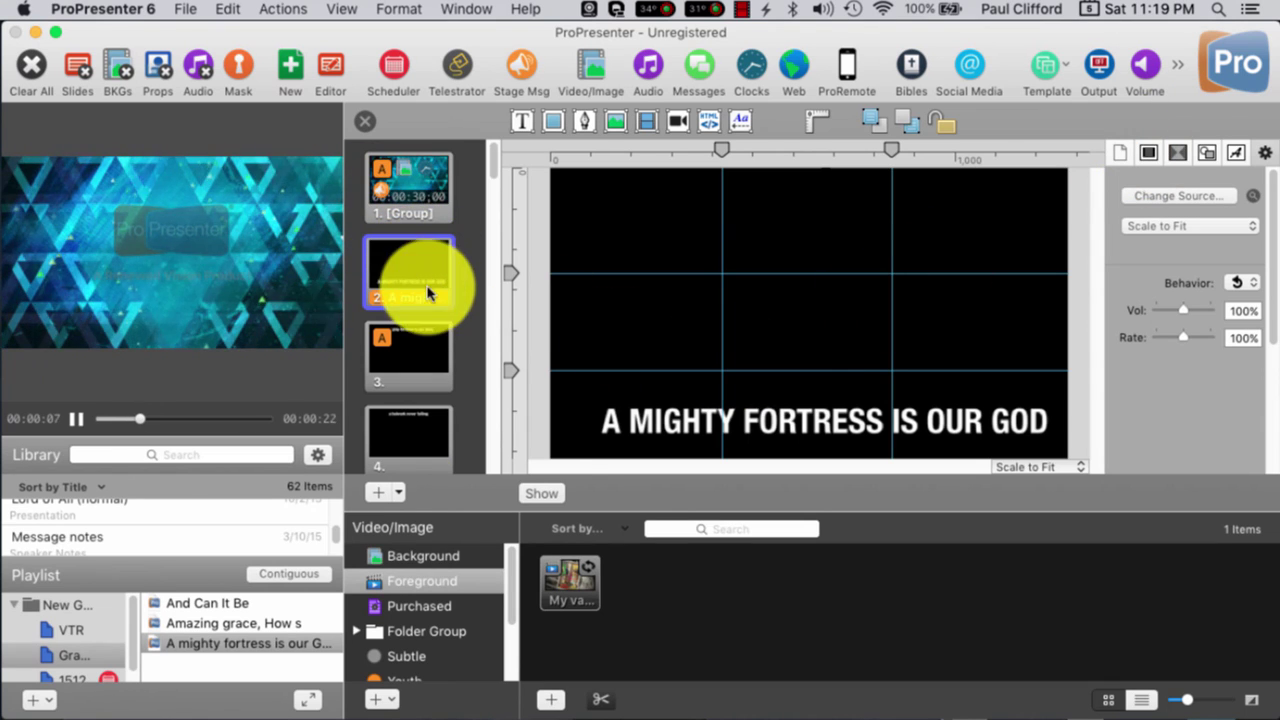
click(545, 494)
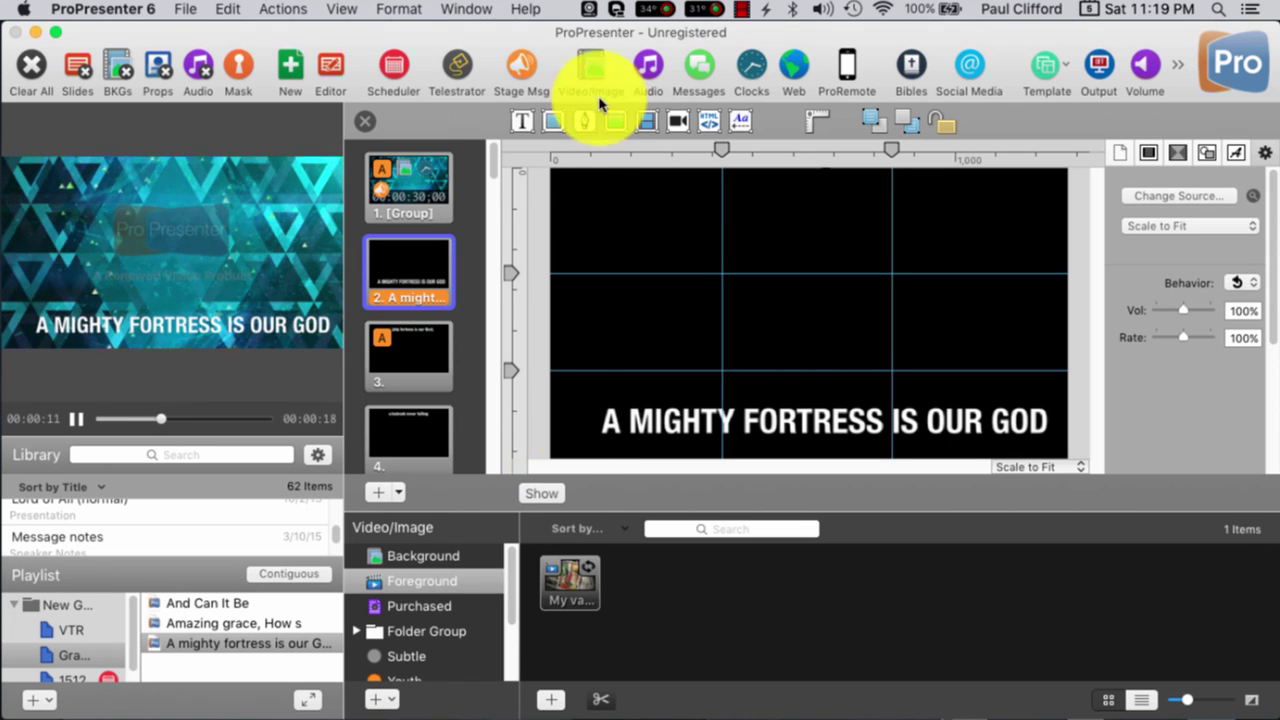
click(366, 121)
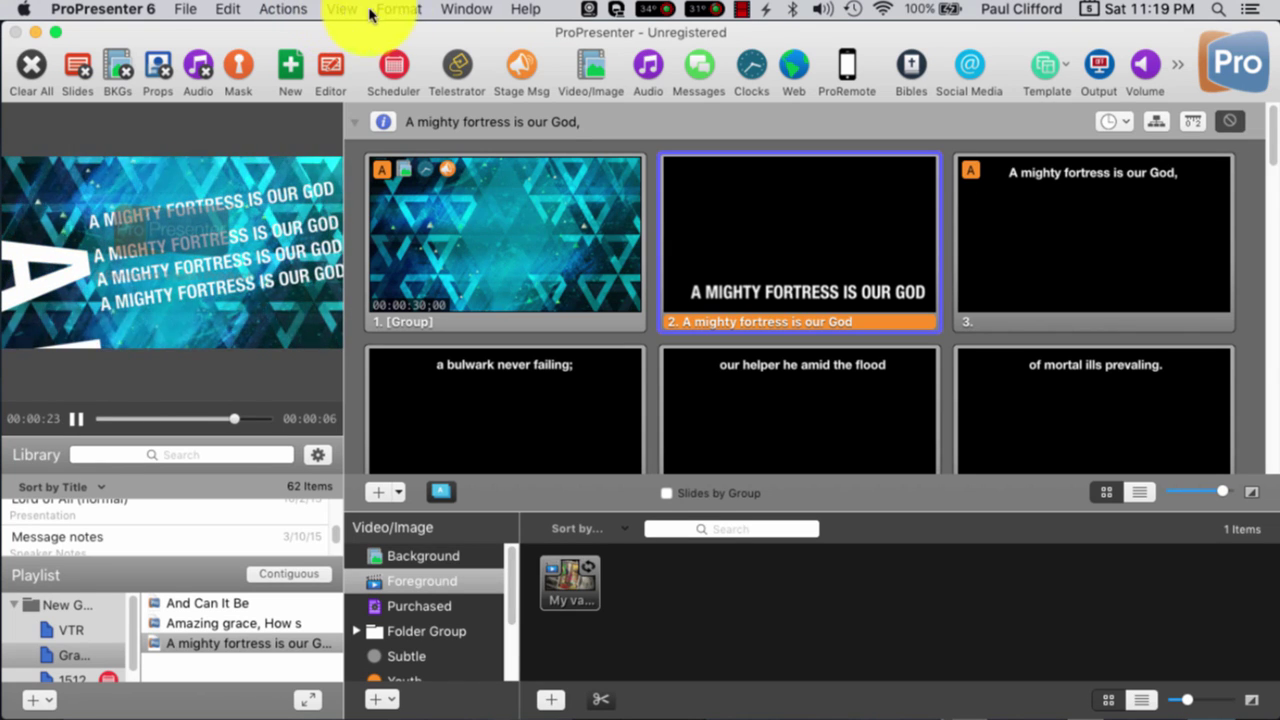
Browse the presentation actions menu and dismiss it without choosing anything
click(282, 10)
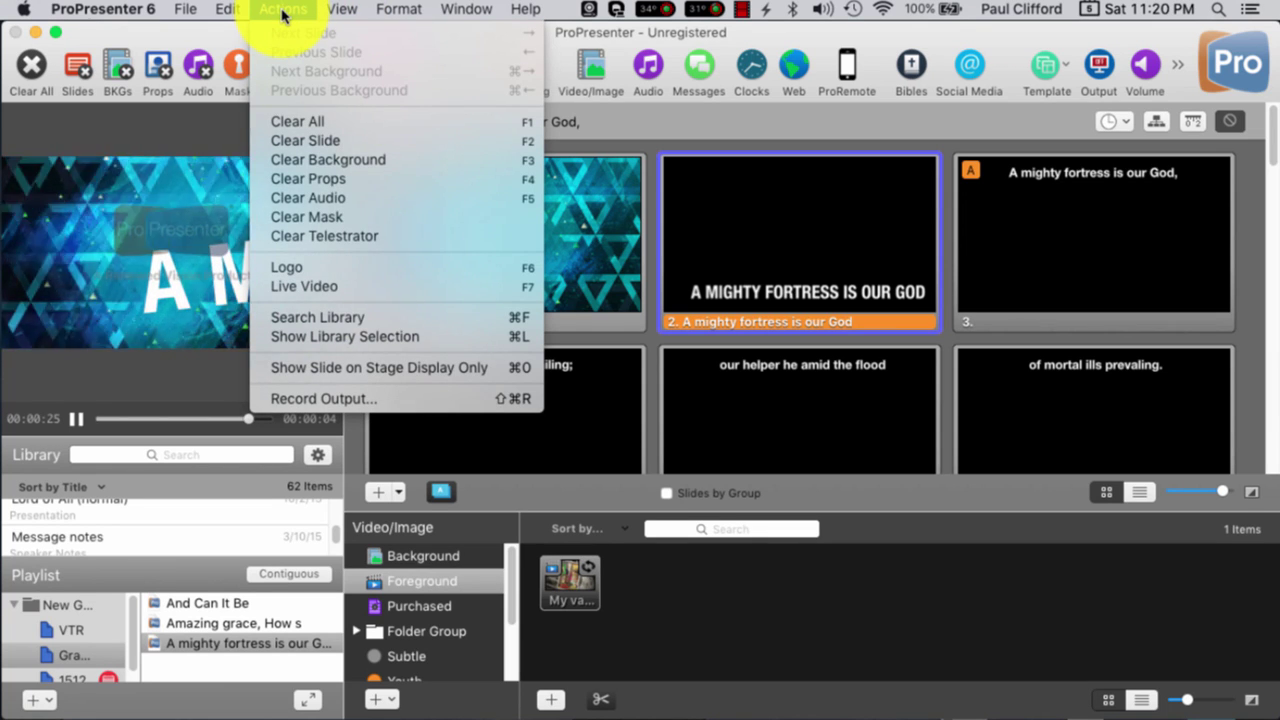
mouse_move(336, 8)
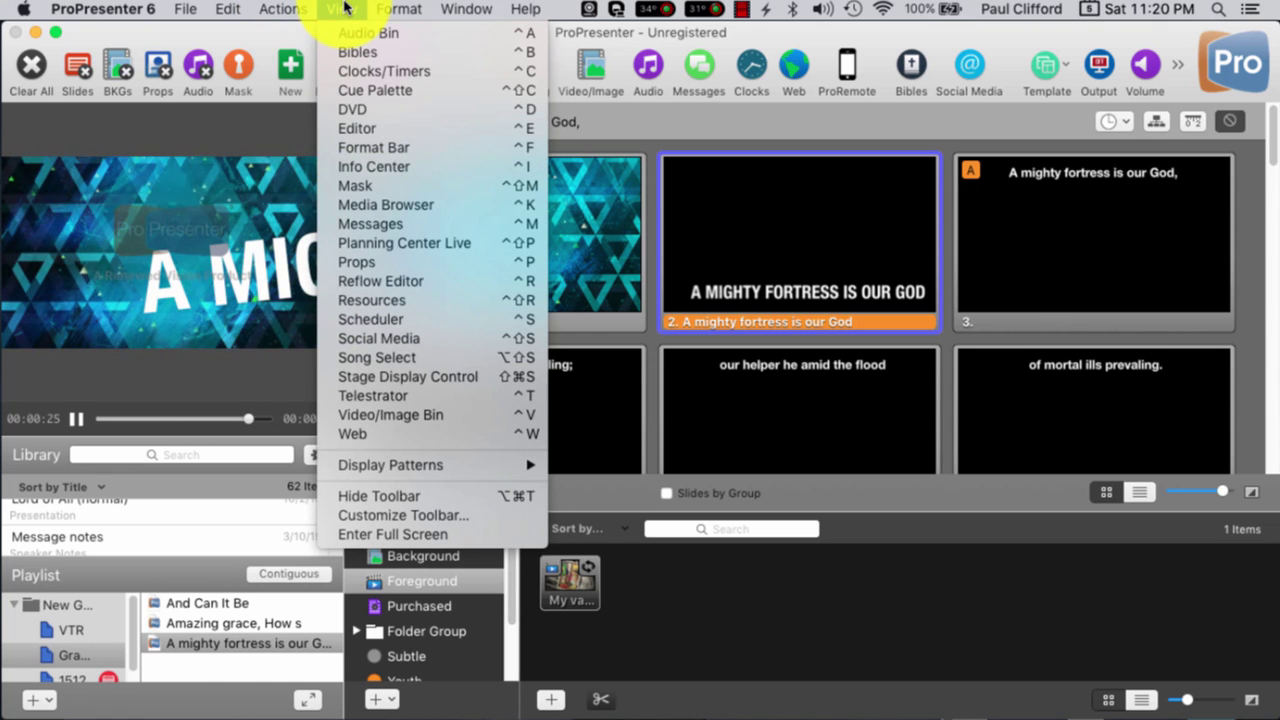
mouse_move(490, 8)
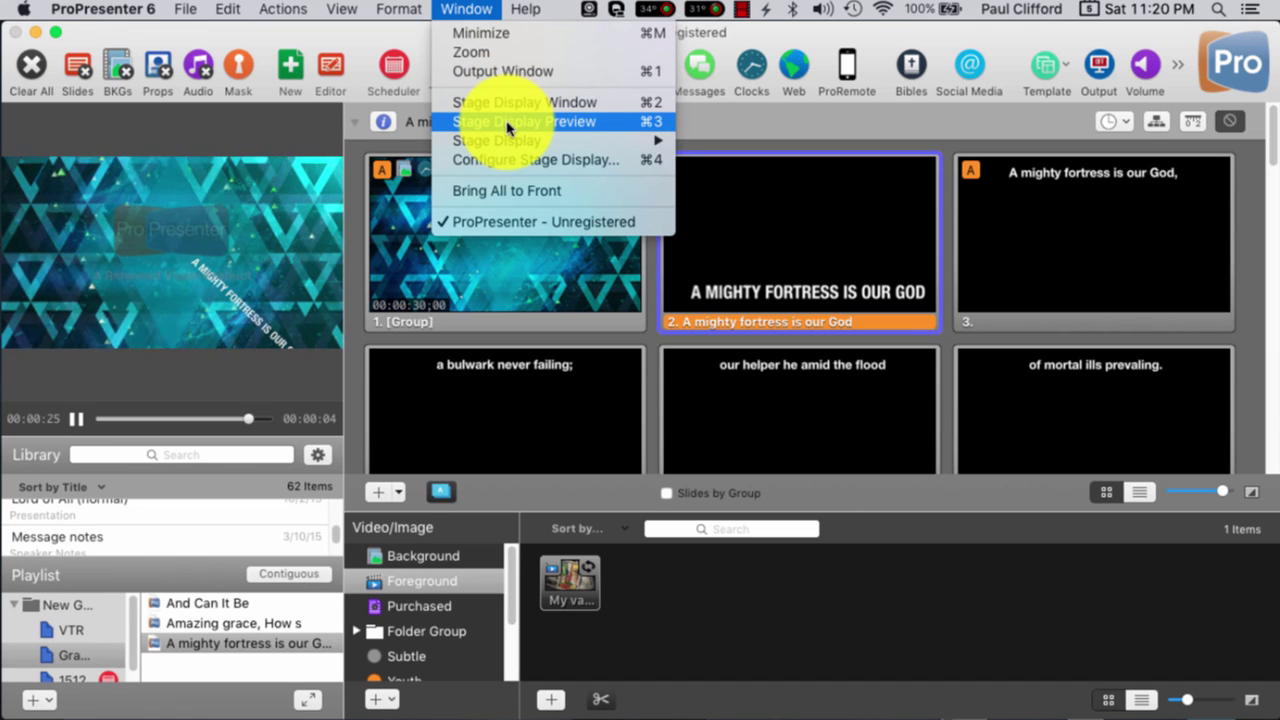
mouse_move(510, 138)
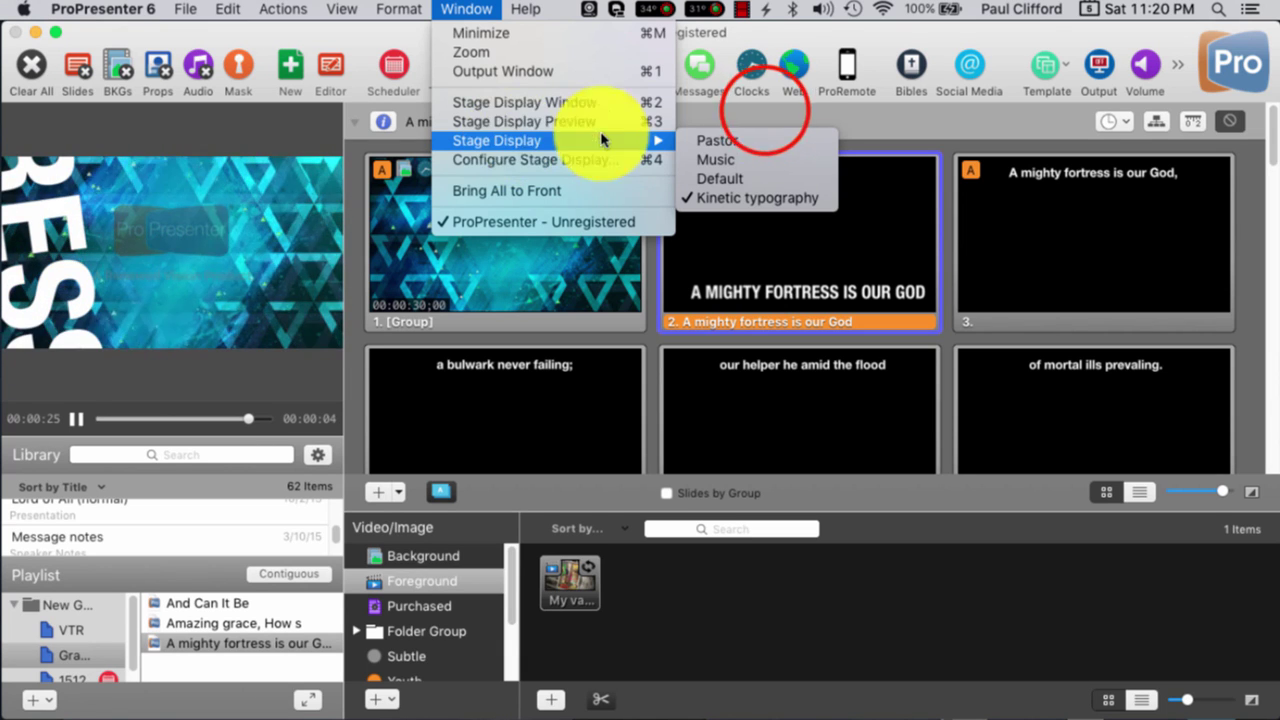
click(765, 115)
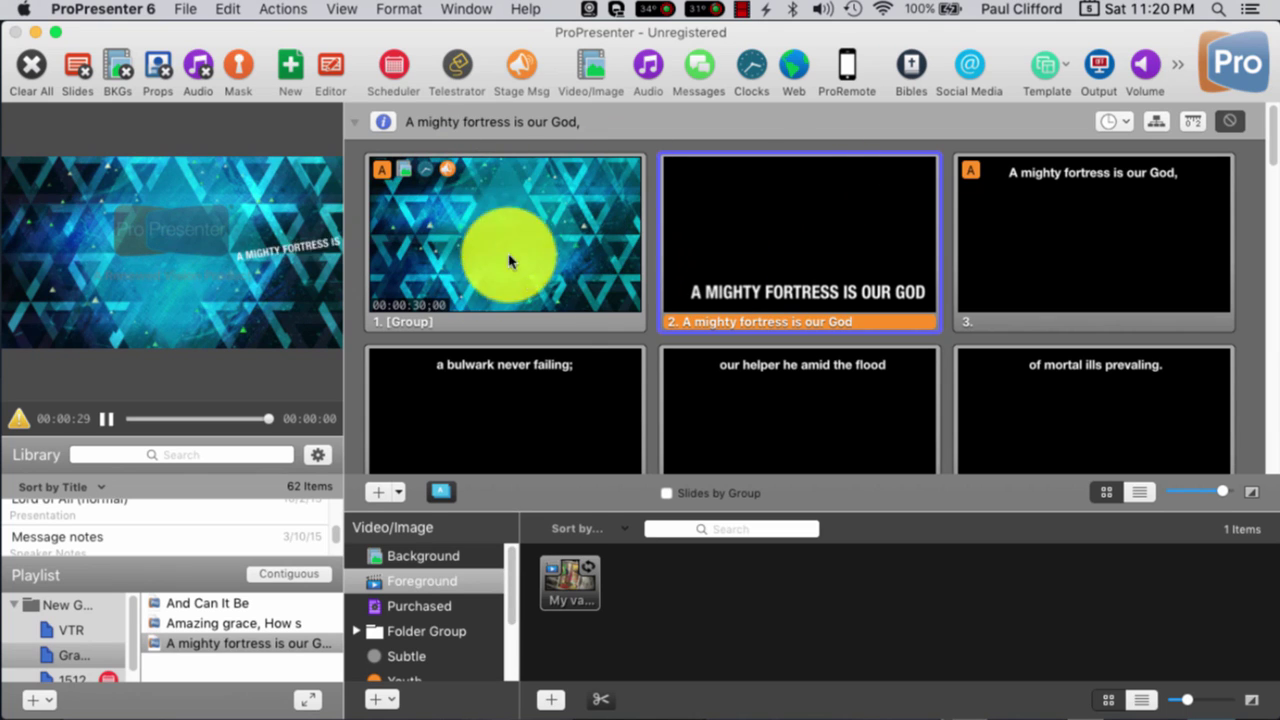
Step through lyric slides 3, 4, 5 and 6, then back to slide 3, while the video keeps looping
click(1120, 250)
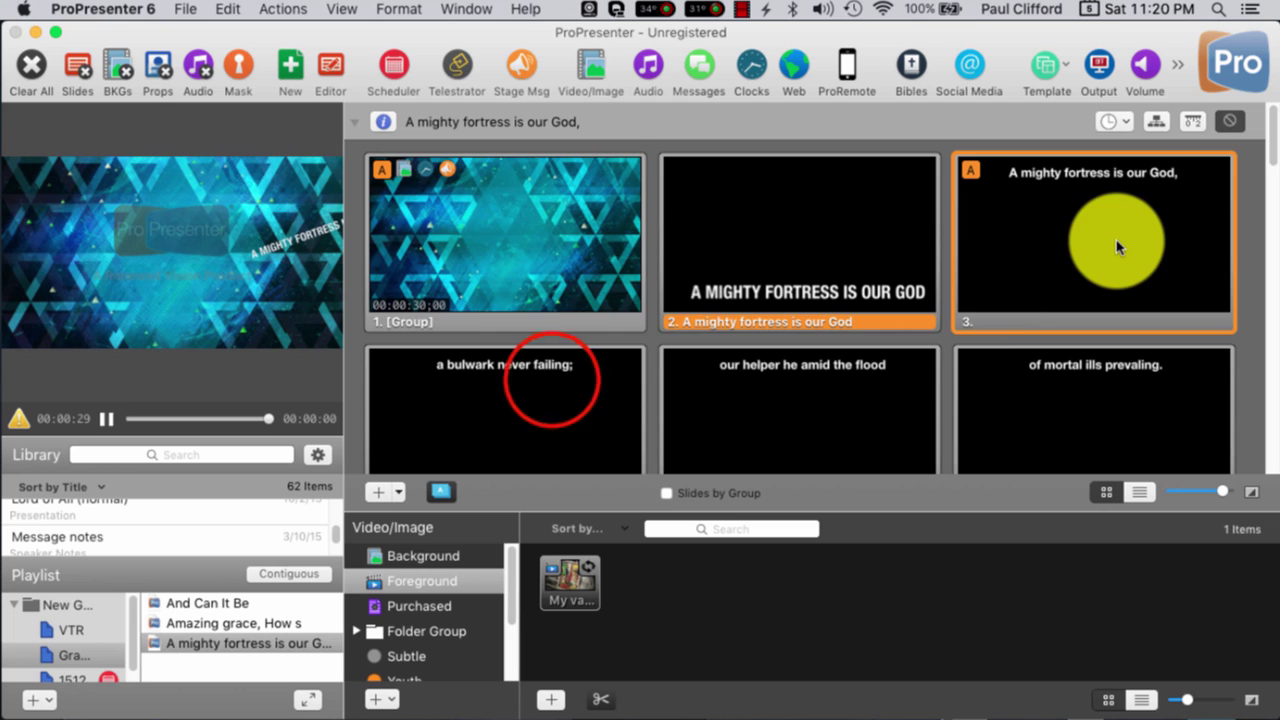
click(551, 377)
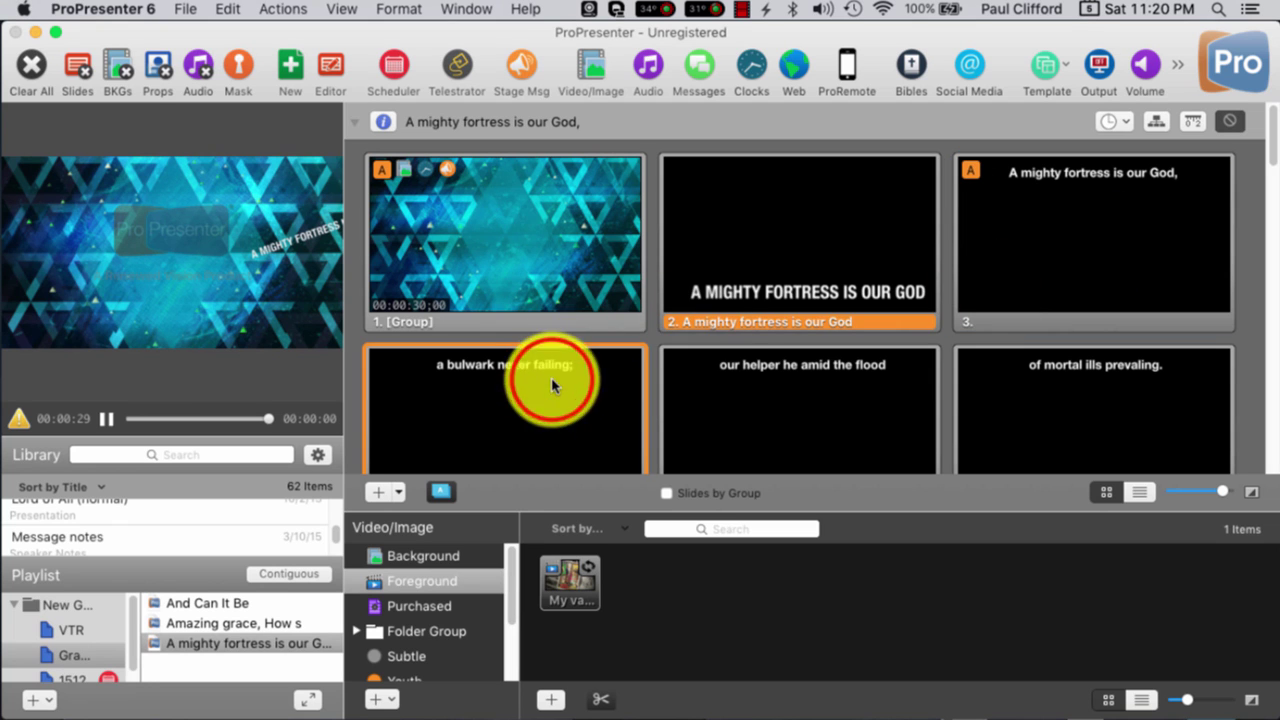
click(765, 393)
click(1016, 398)
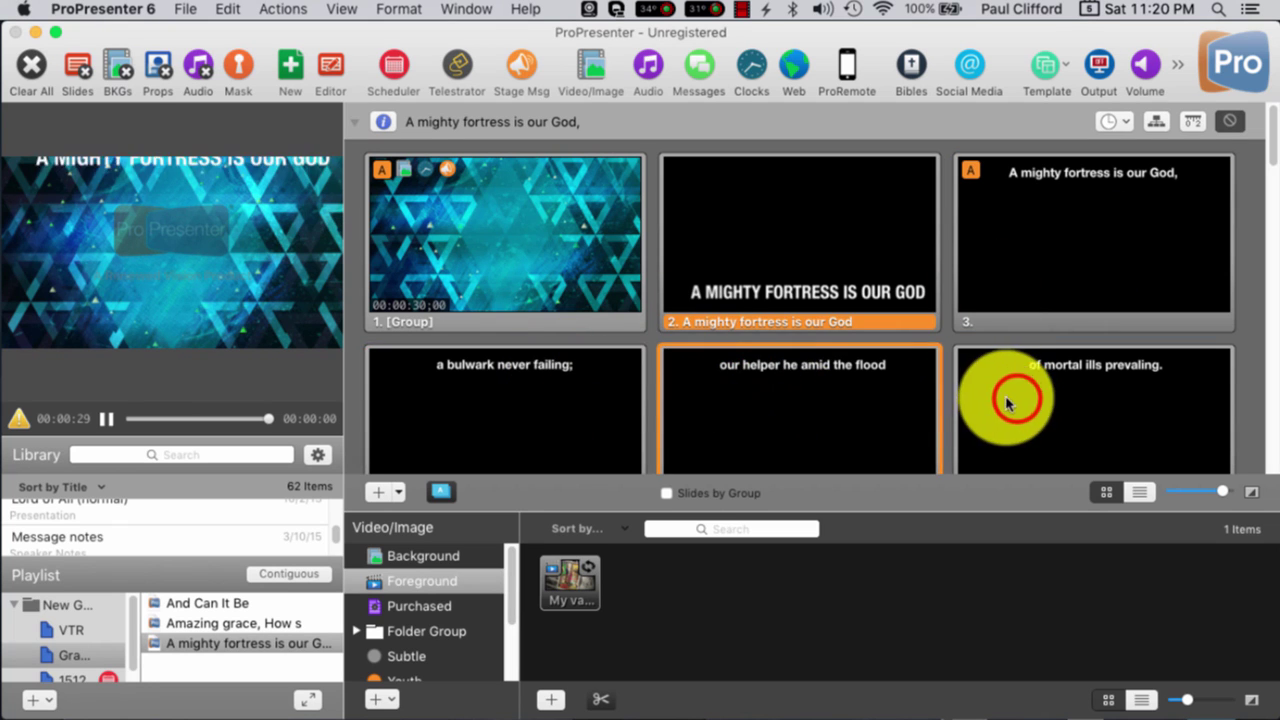
click(1048, 264)
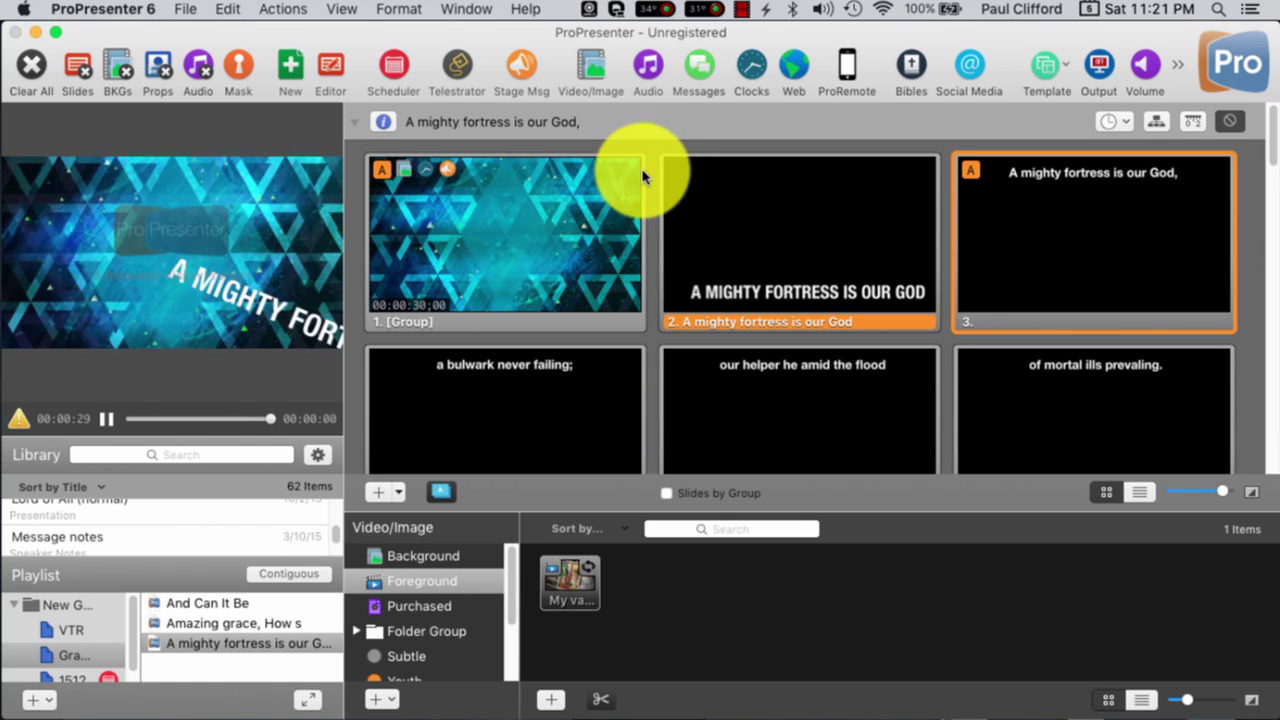
key(super+1)
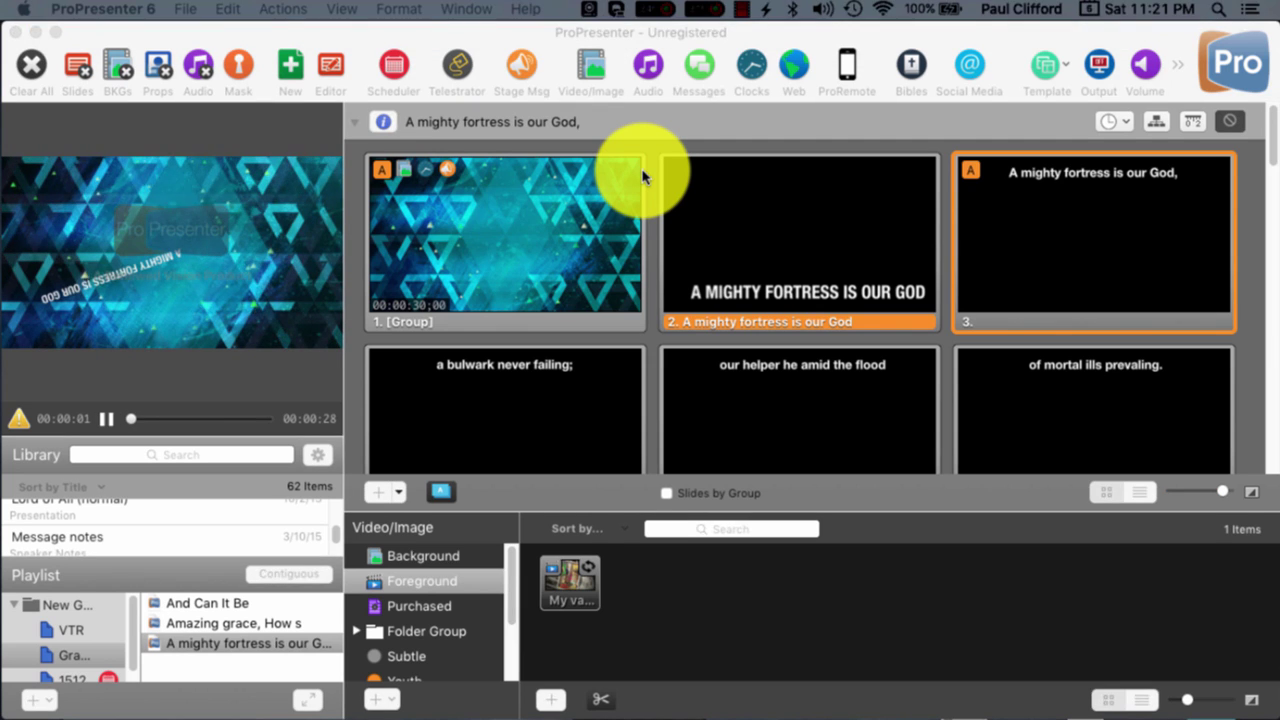
Show the Stage Display Preview and send lyric slides 4, 5 and 6 to the stage display
key(super+2)
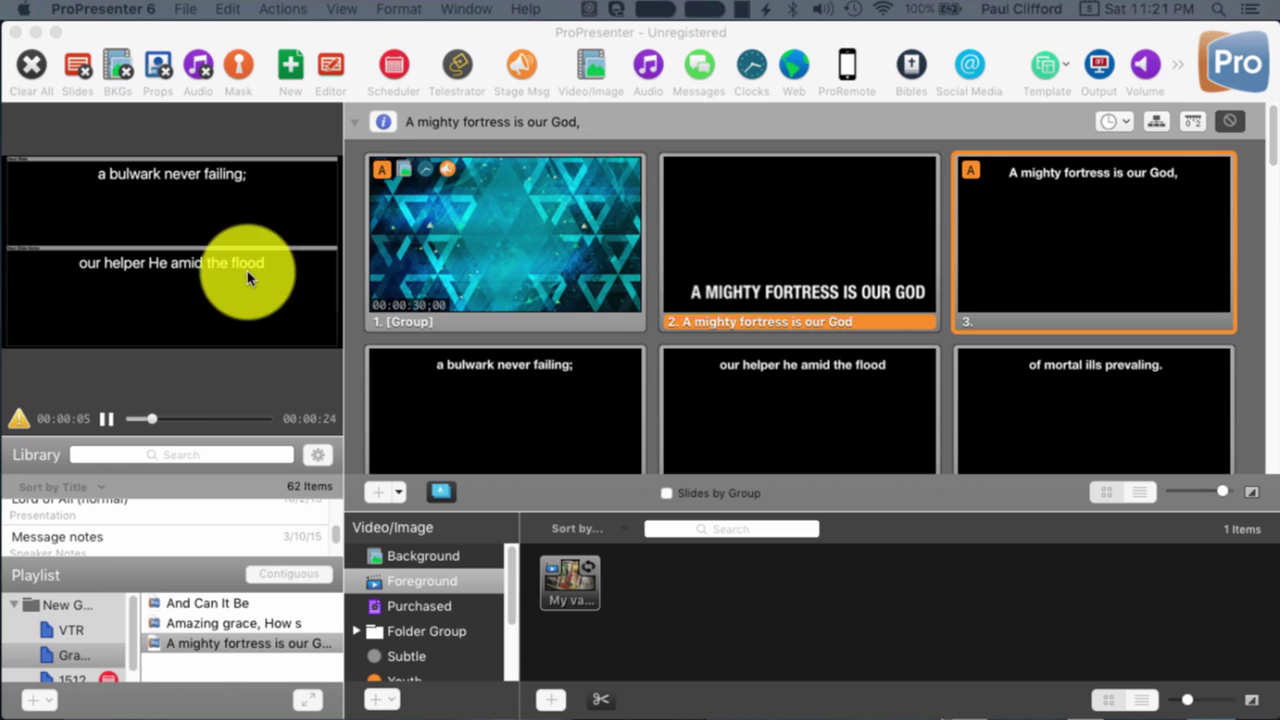
click(509, 415)
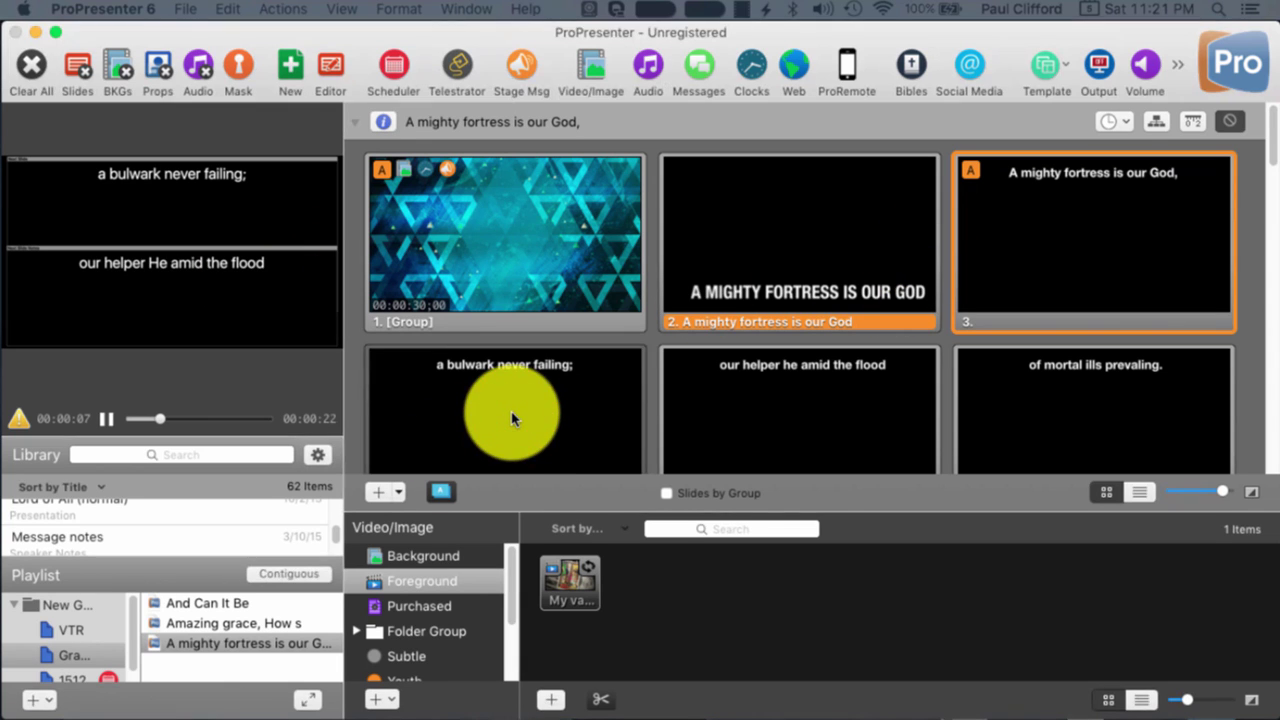
click(790, 405)
click(1008, 398)
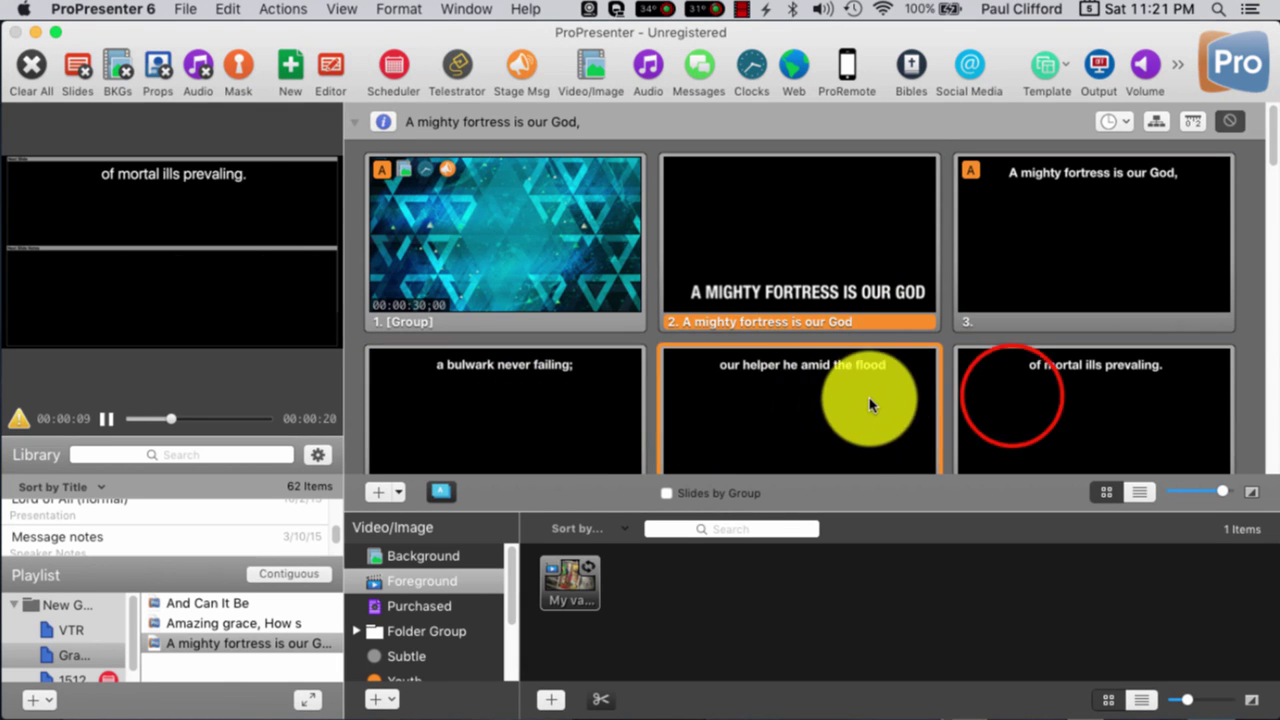
click(1046, 280)
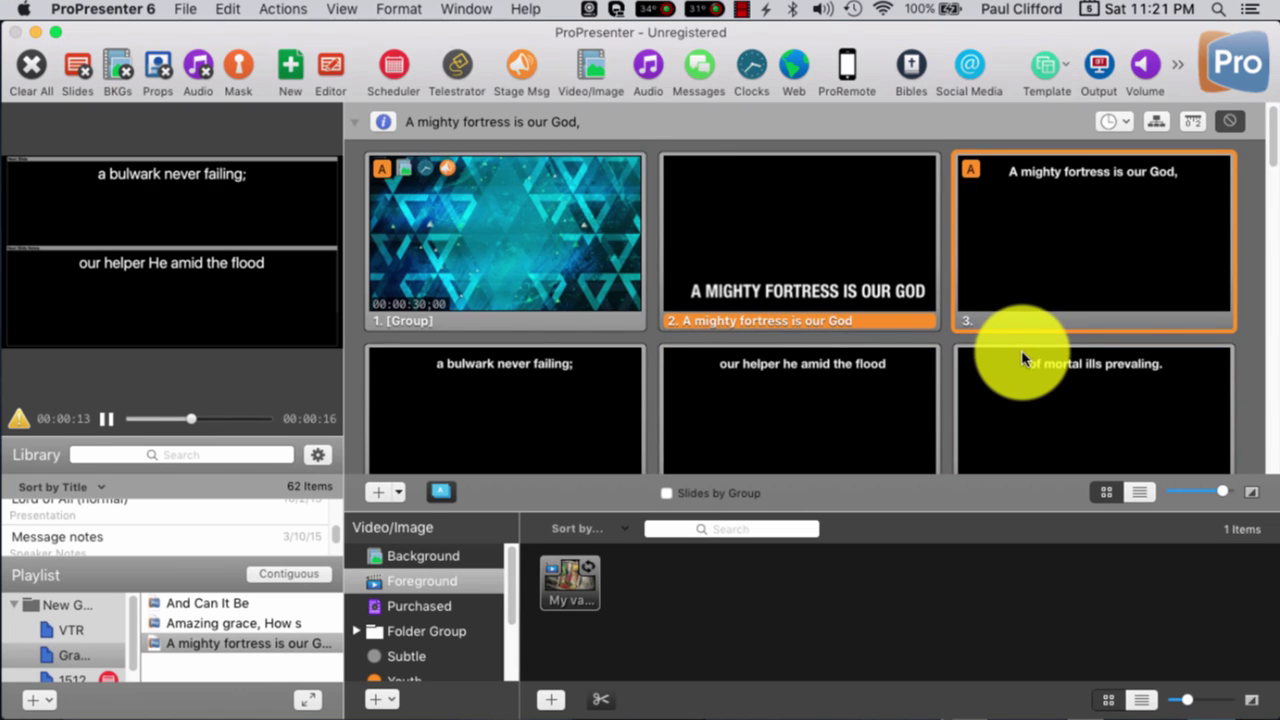
scroll(1022, 357, down, 3)
Send 'For still our ancient foe' through 'on earth is not his equal.' to stage, then return to the output preview
click(414, 409)
click(768, 393)
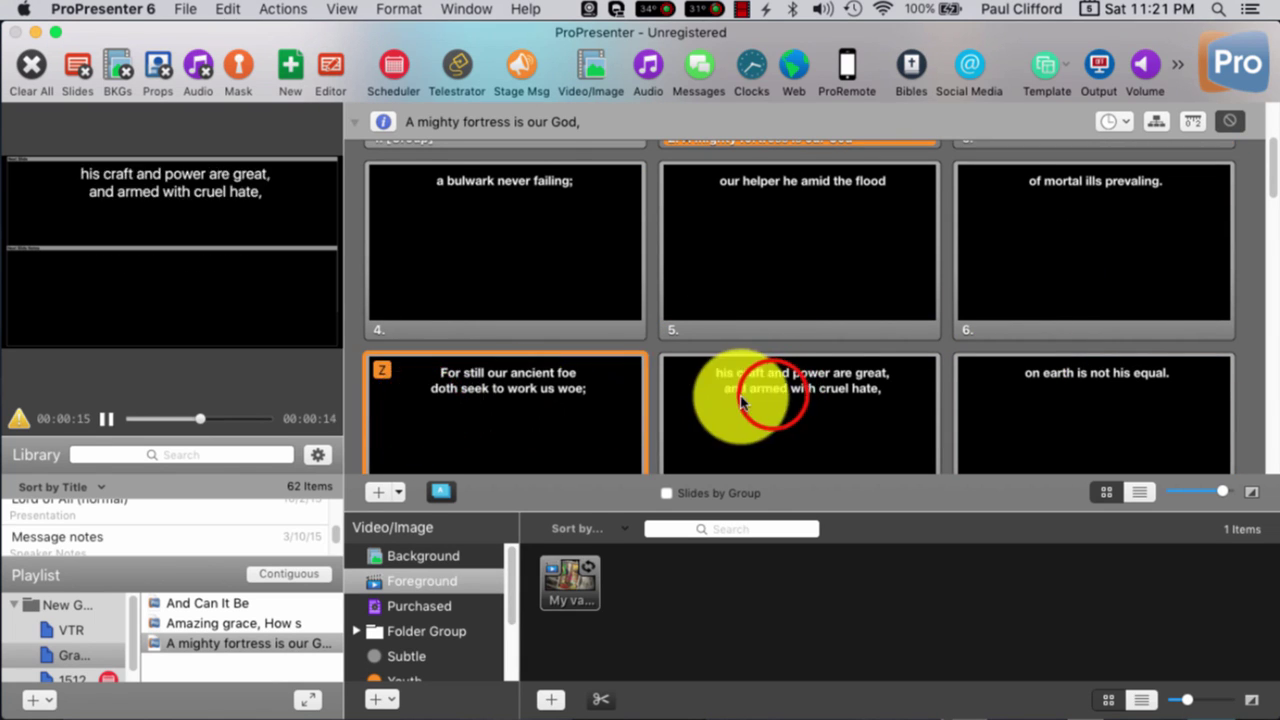
click(1103, 402)
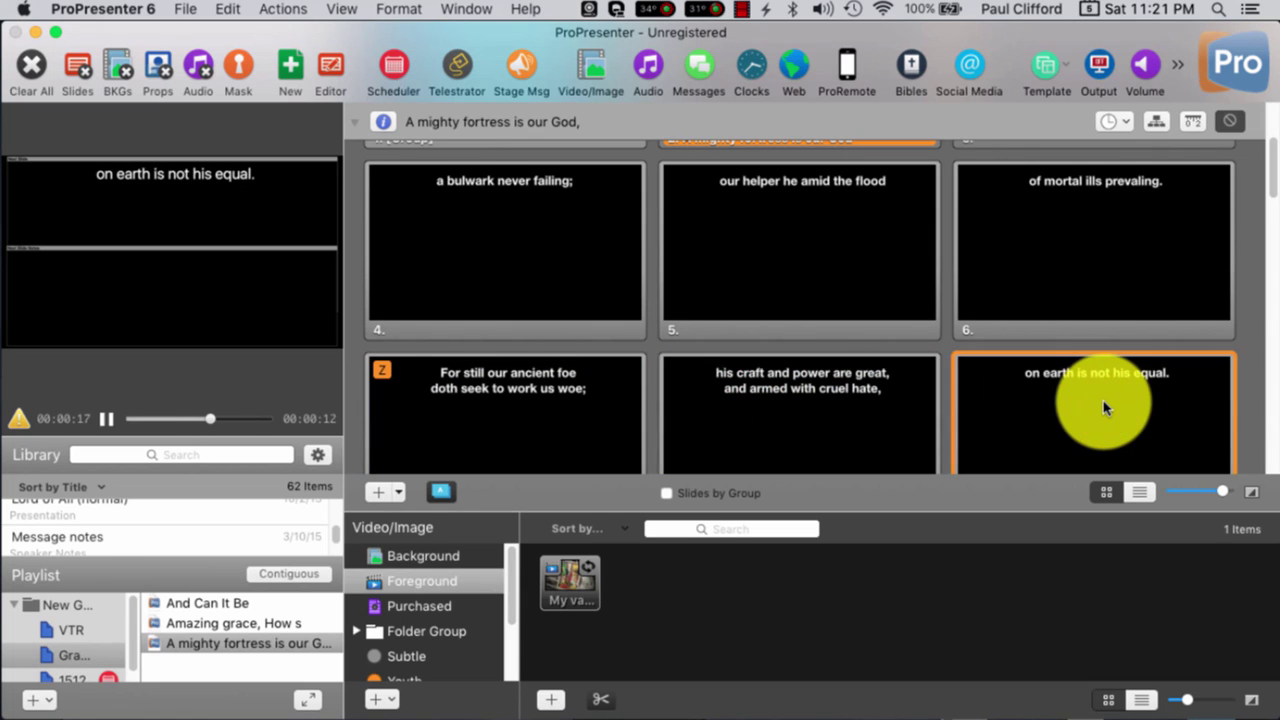
click(523, 400)
click(808, 391)
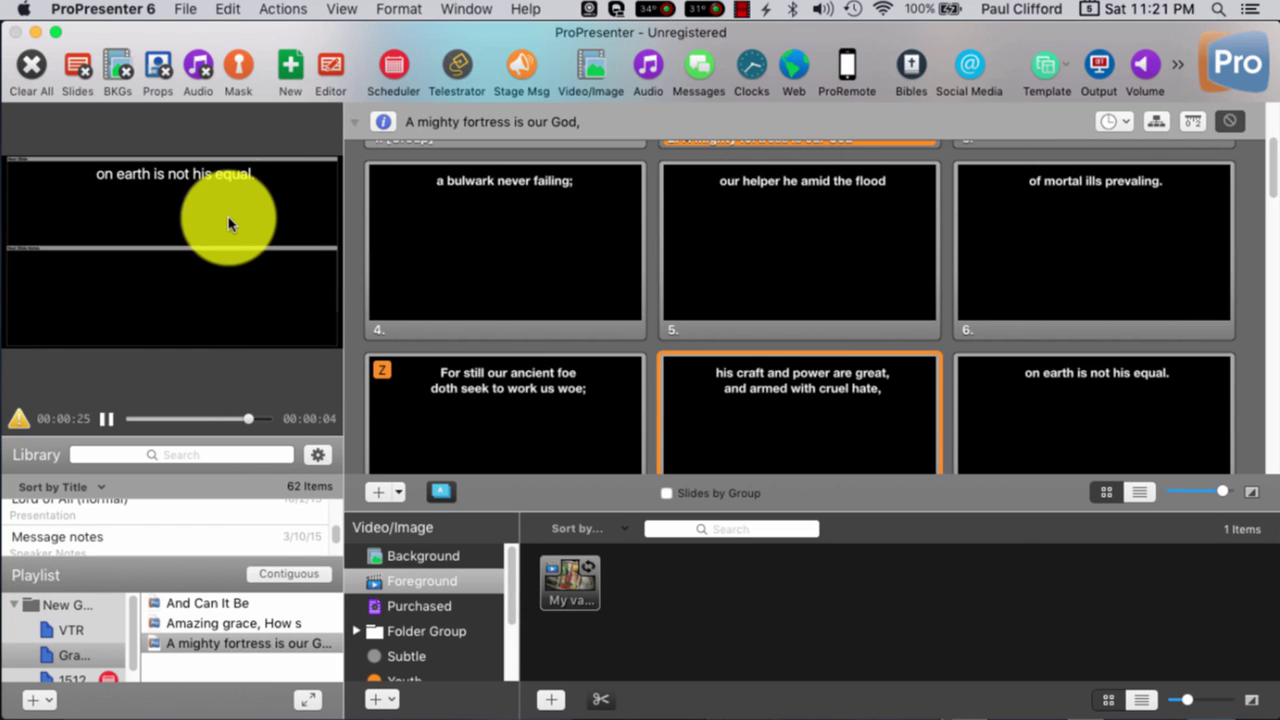
key(super+2)
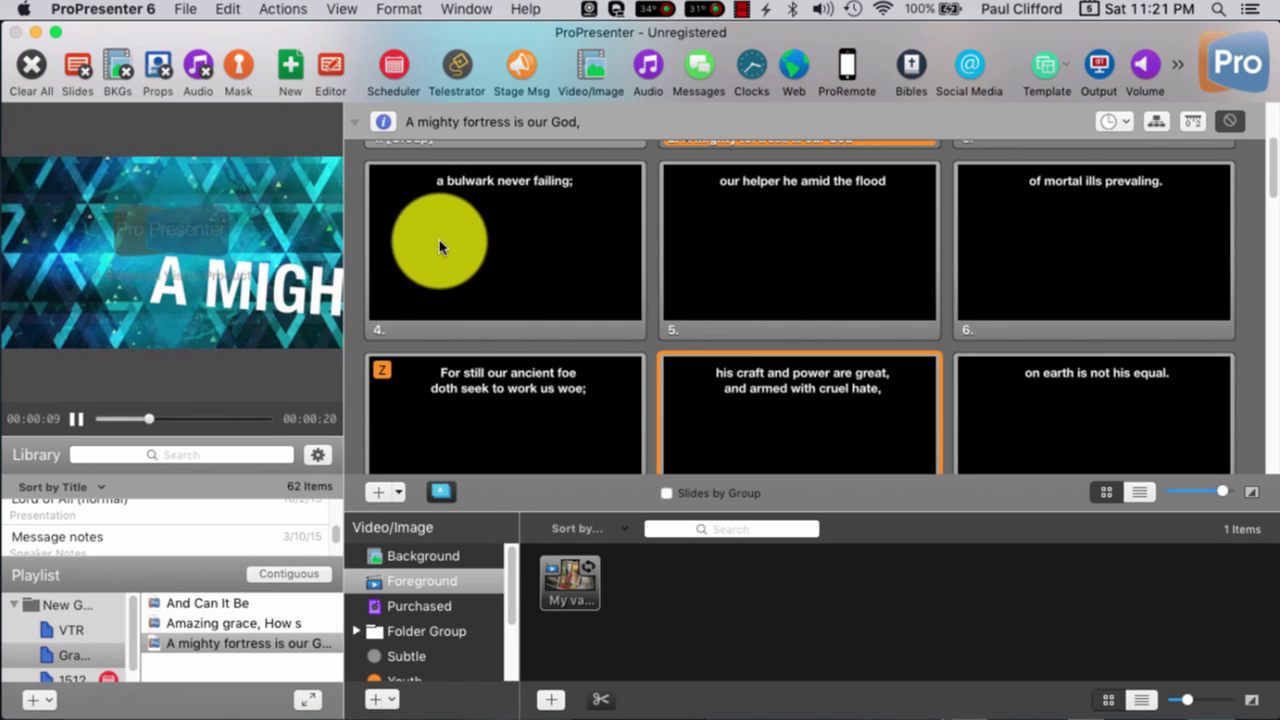
scroll(477, 277, up, 3)
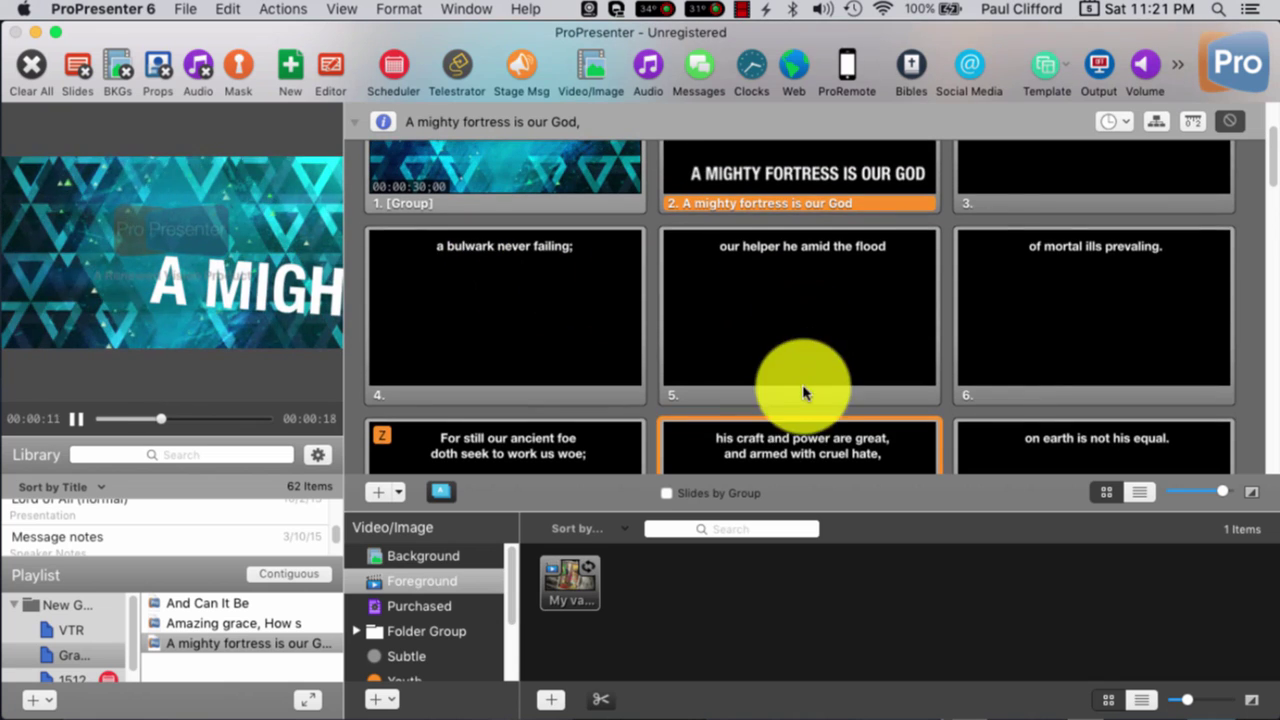
Send lyric slide 3 'A mighty fortress is our God,' to the main output
scroll(771, 392, up, 2)
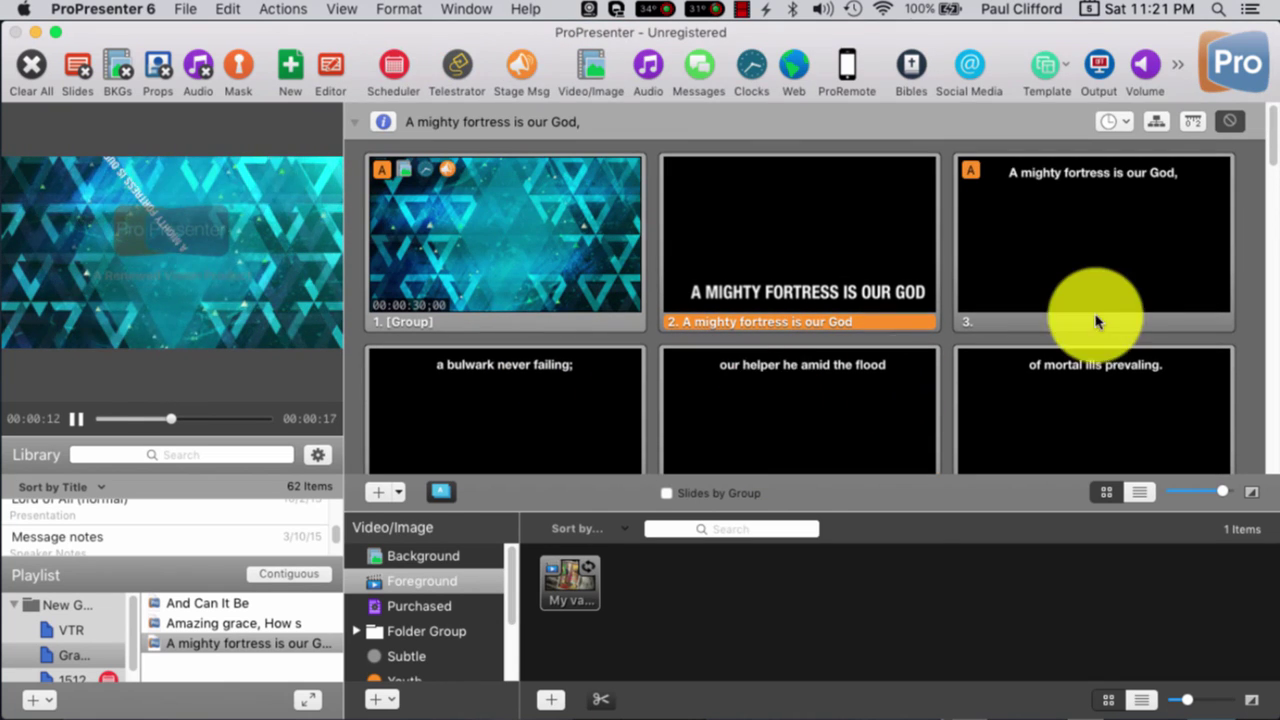
click(1096, 231)
click(1093, 229)
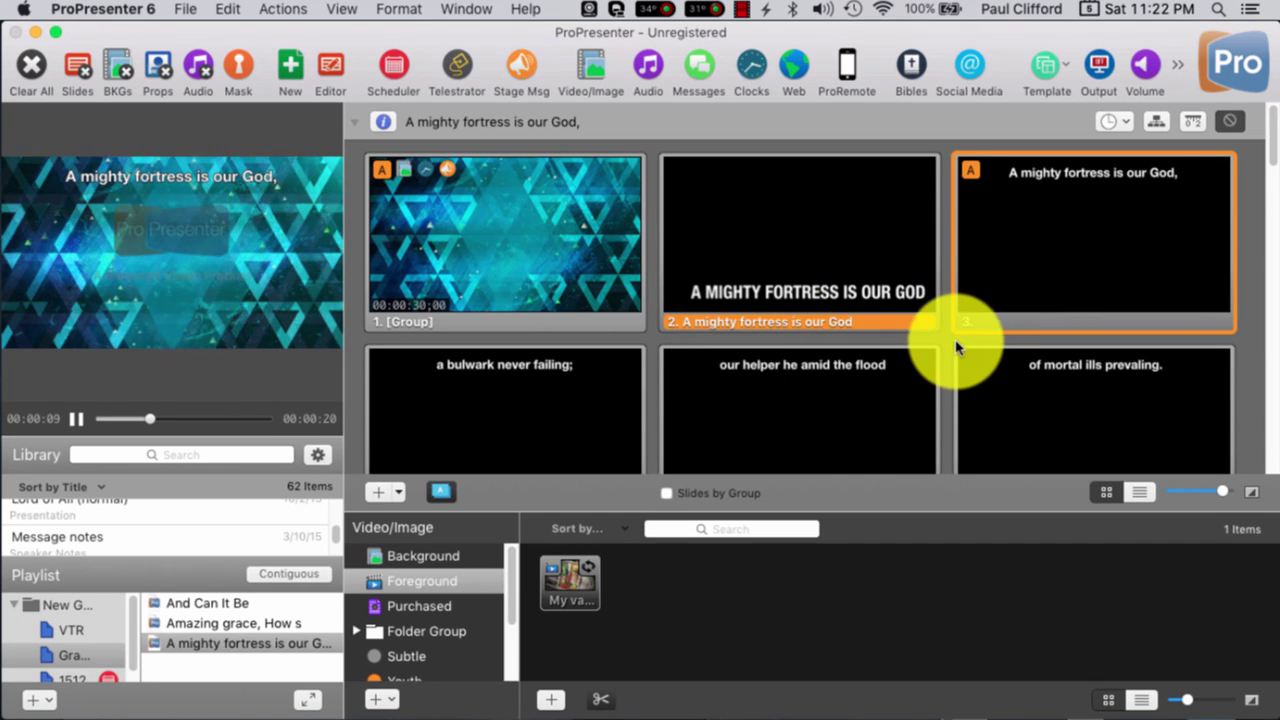
scroll(957, 349, down, 1)
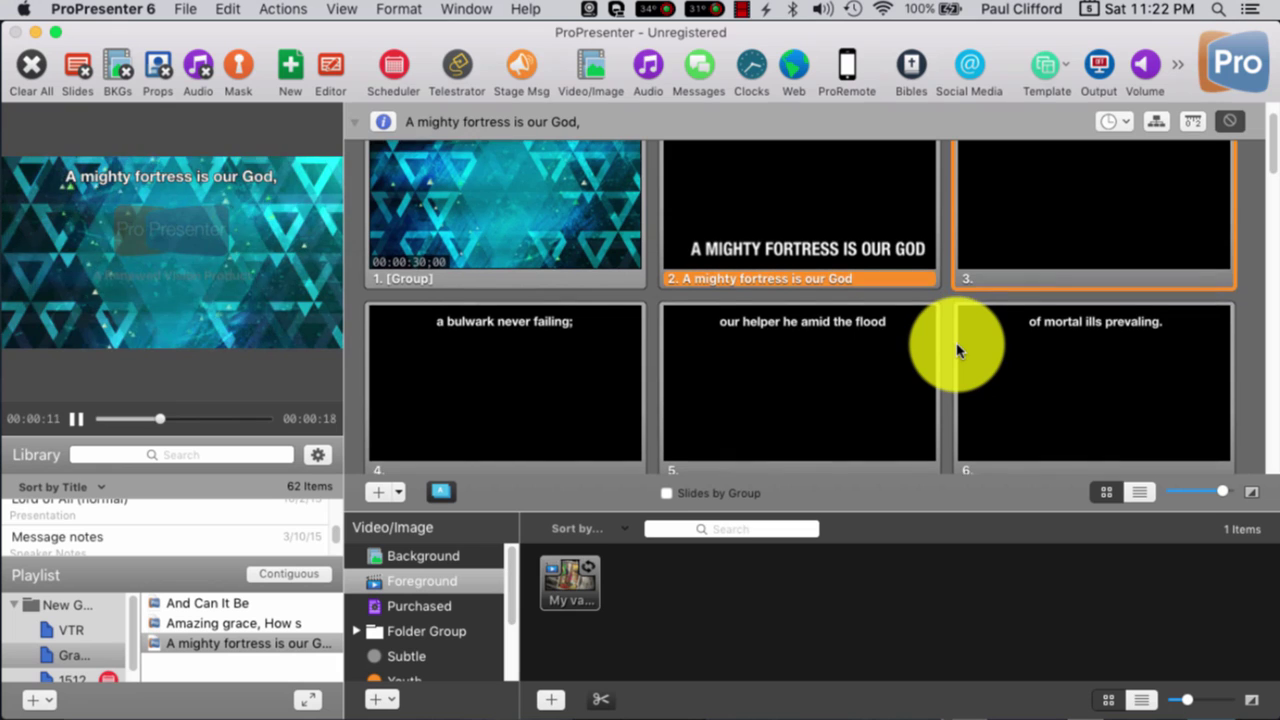
scroll(957, 349, down, 1)
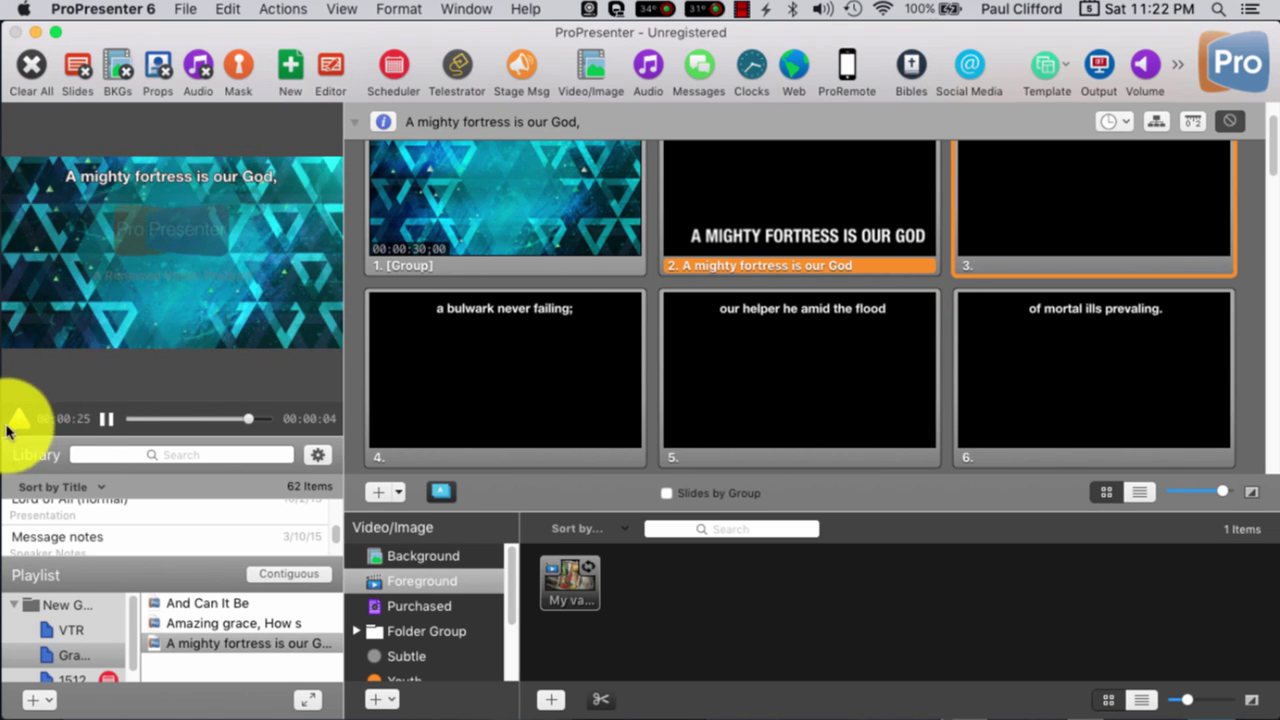
Send 'a bulwark never failing;' and lyric slides 5 and 6 to the stage display
click(574, 352)
click(822, 355)
click(1059, 349)
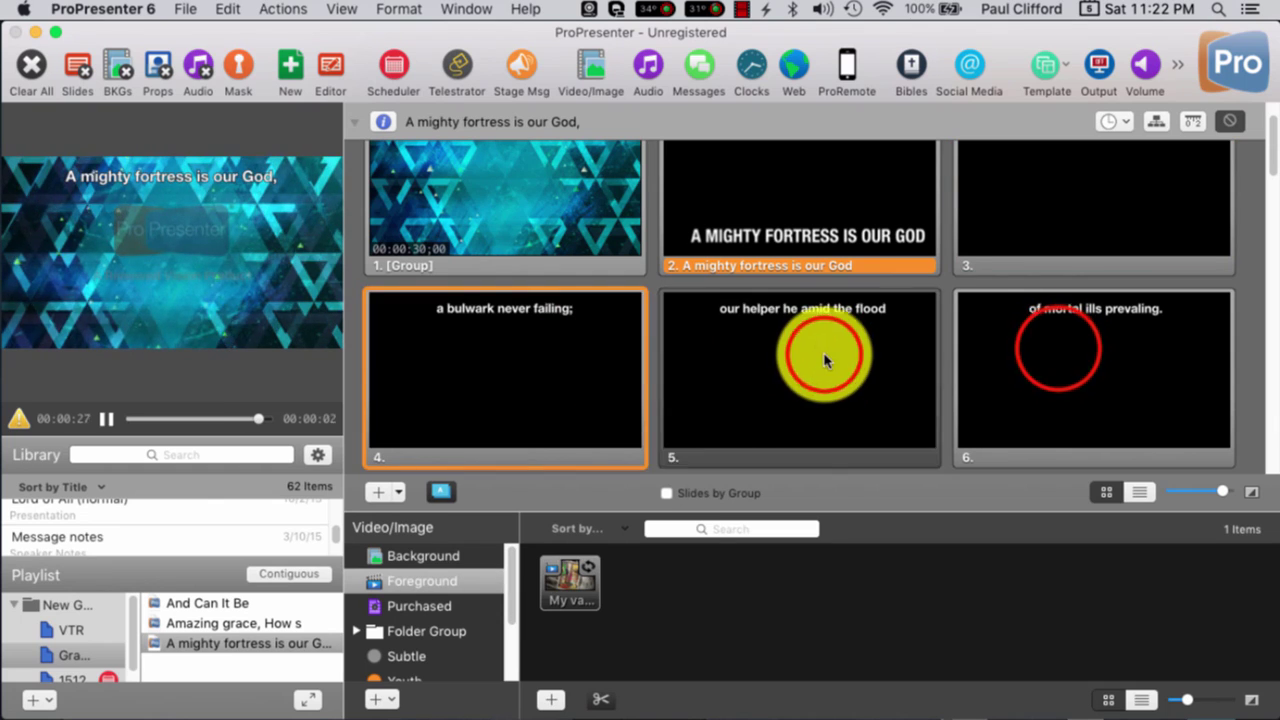
click(766, 358)
click(540, 375)
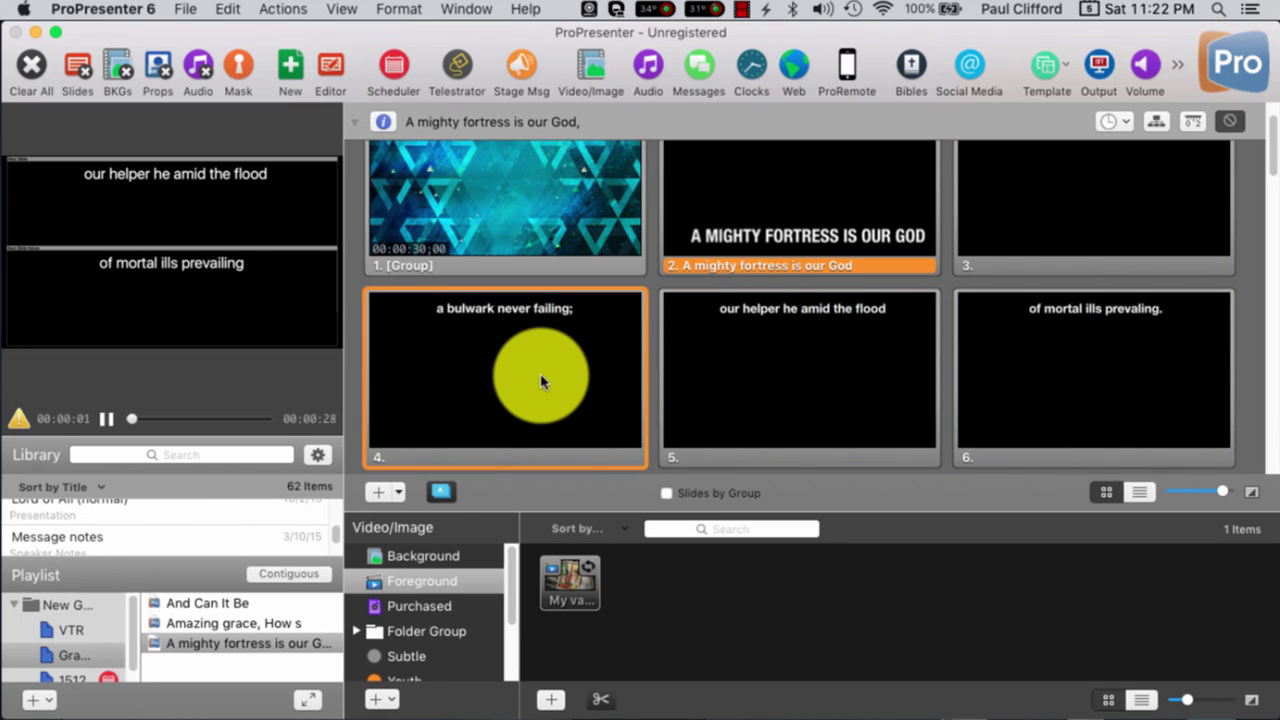
scroll(540, 380, down, 5)
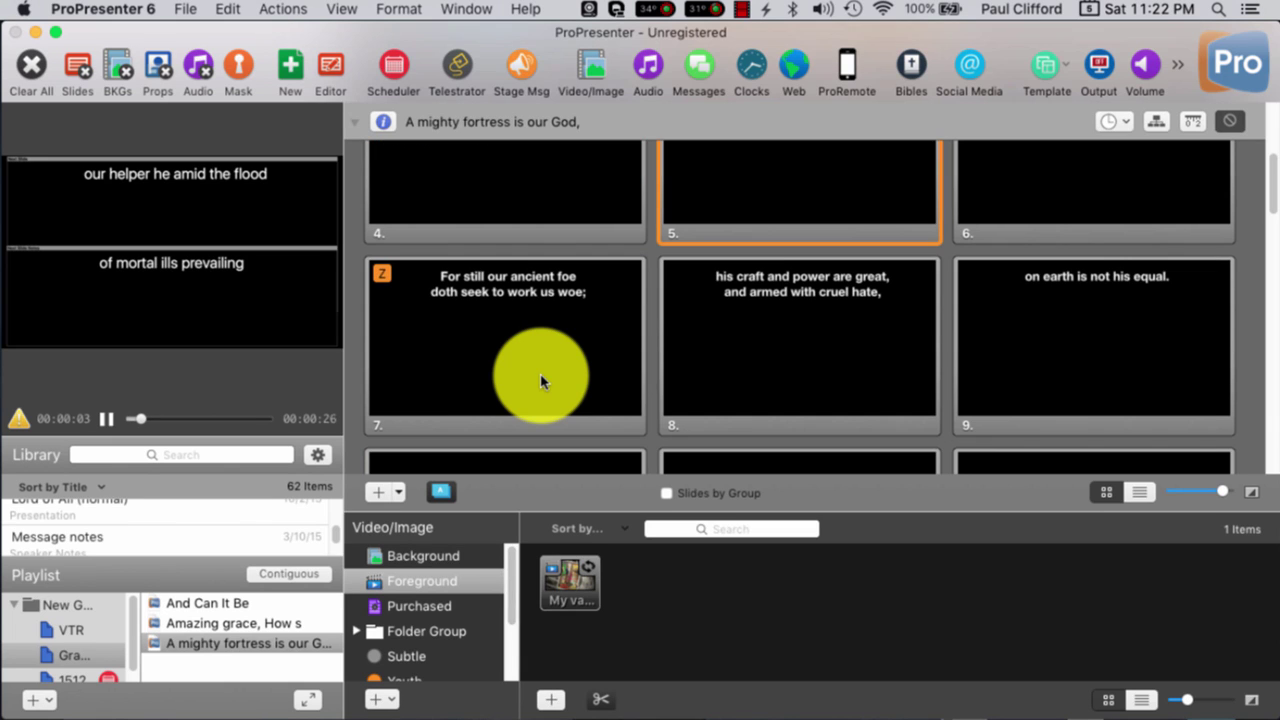
scroll(540, 380, up, 2)
Advance to the next lyric and jump to slide 8 'his craft and power are great,'
key(Right)
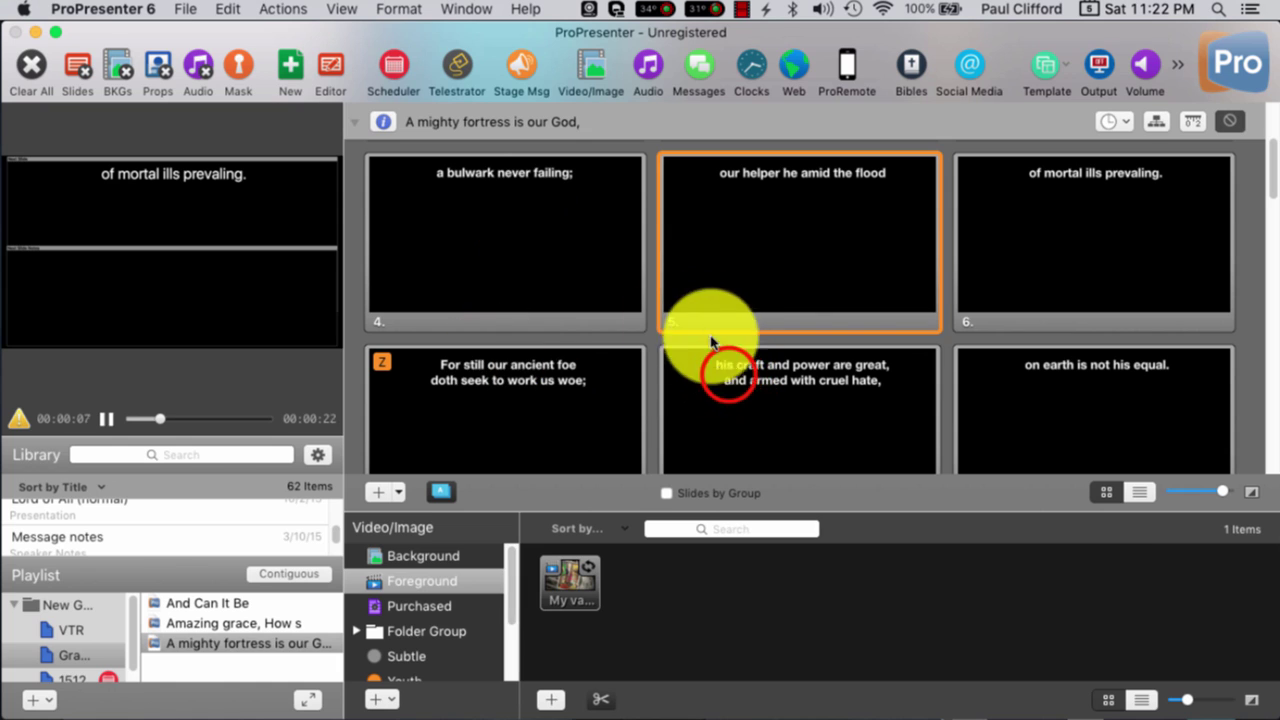
click(729, 380)
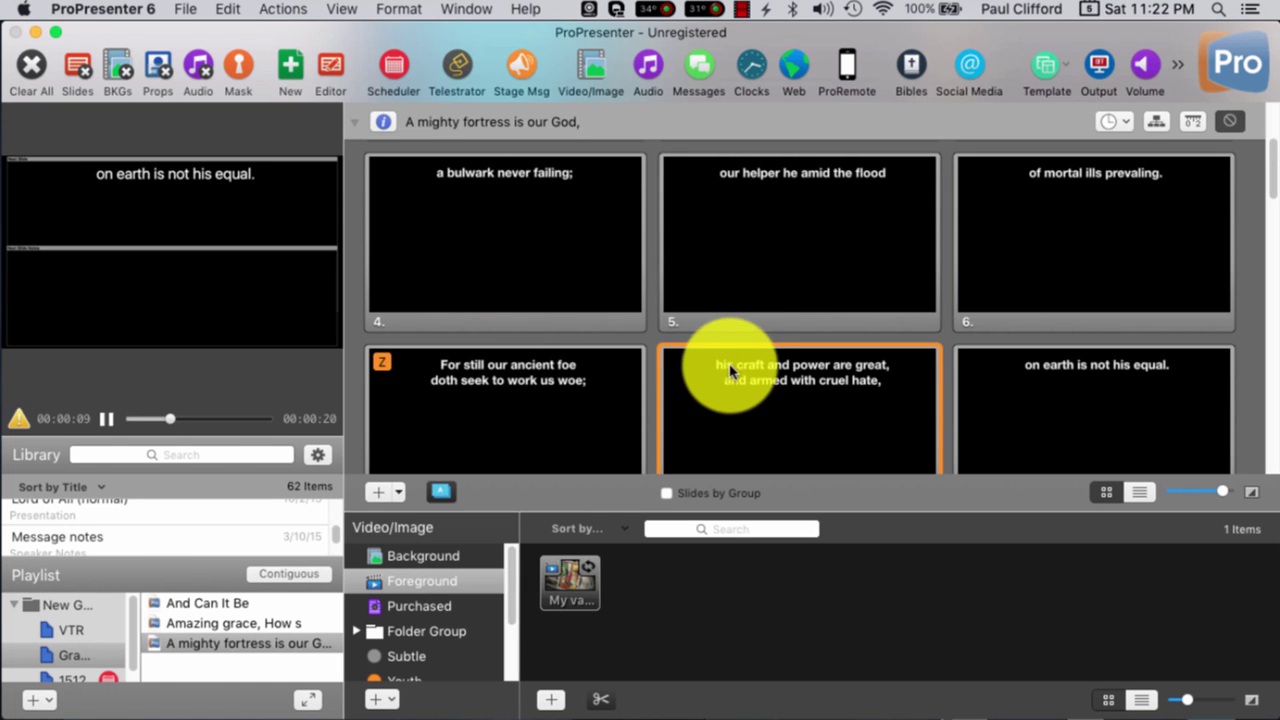
scroll(726, 330, down, 3)
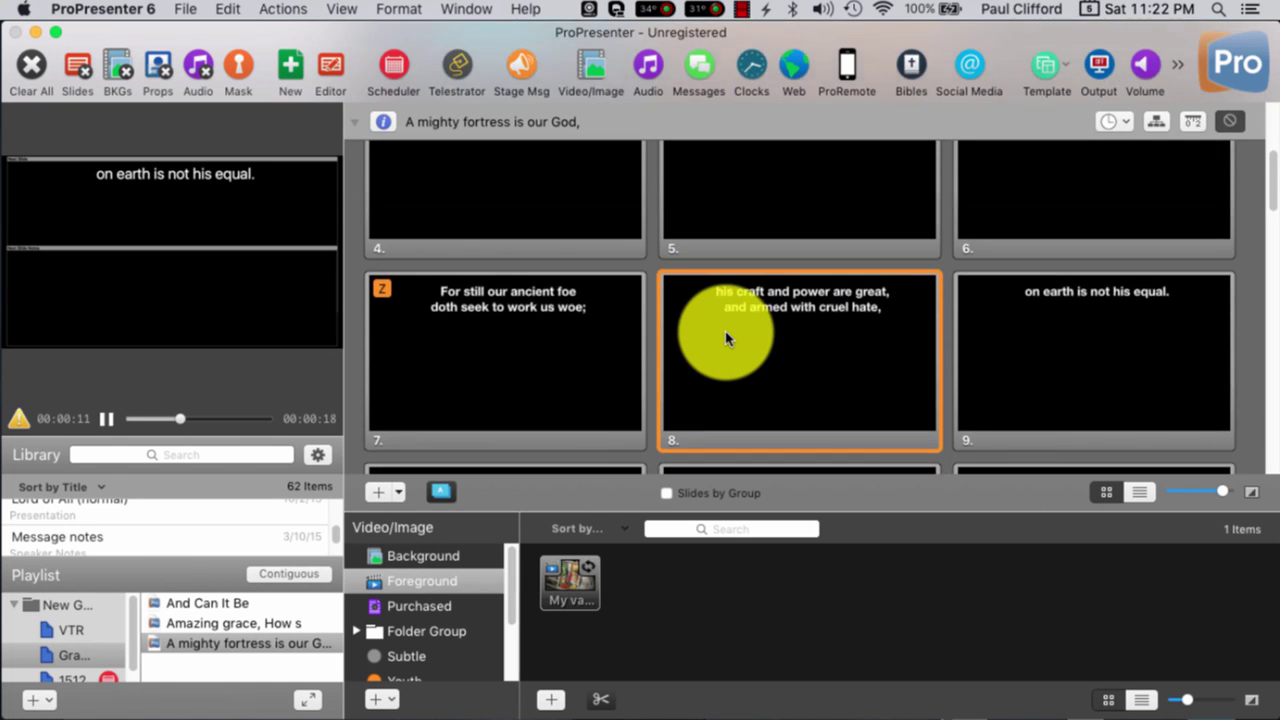
scroll(726, 338, up, 5)
scroll(726, 338, up, 1)
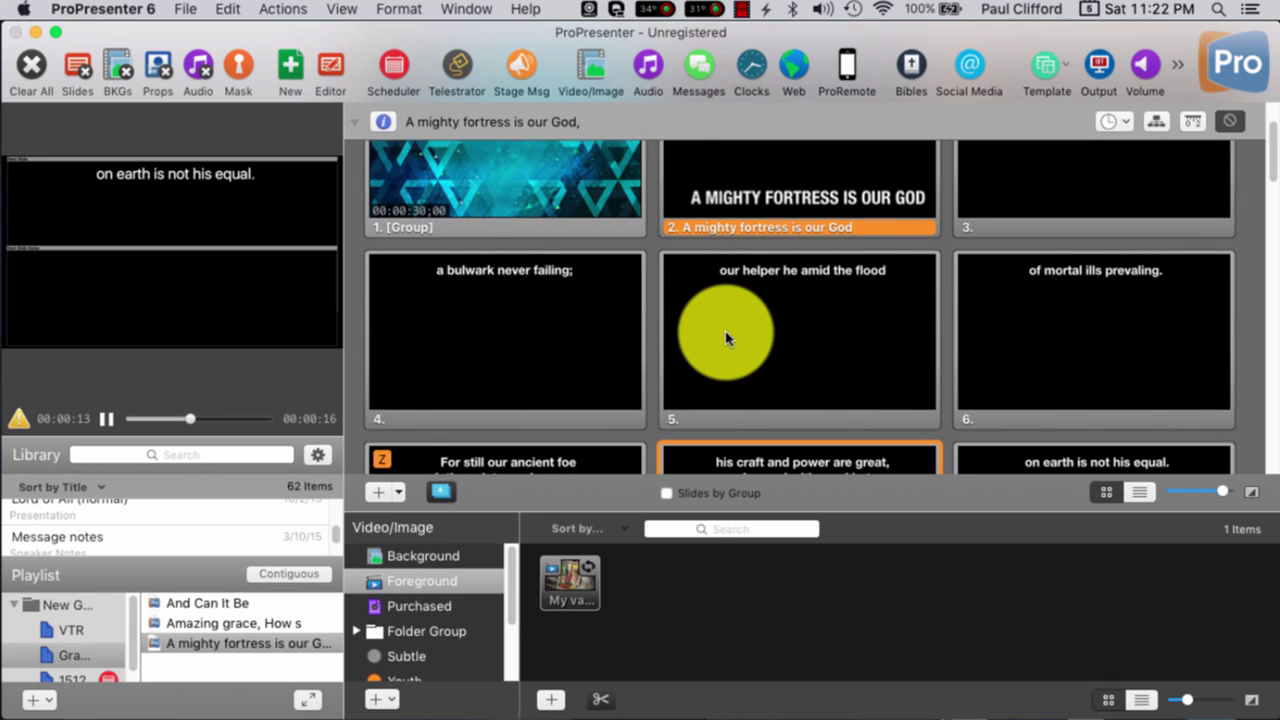
scroll(726, 338, up, 4)
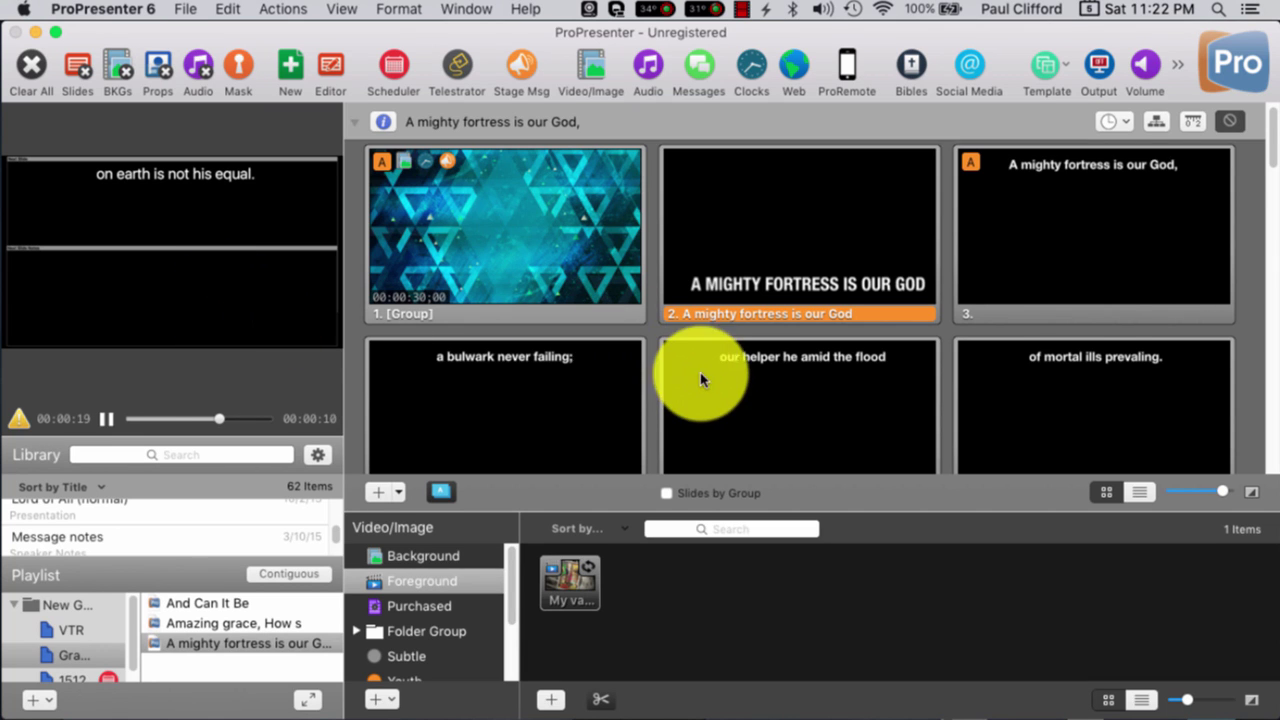
scroll(706, 380, down, 1)
scroll(710, 385, down, 5)
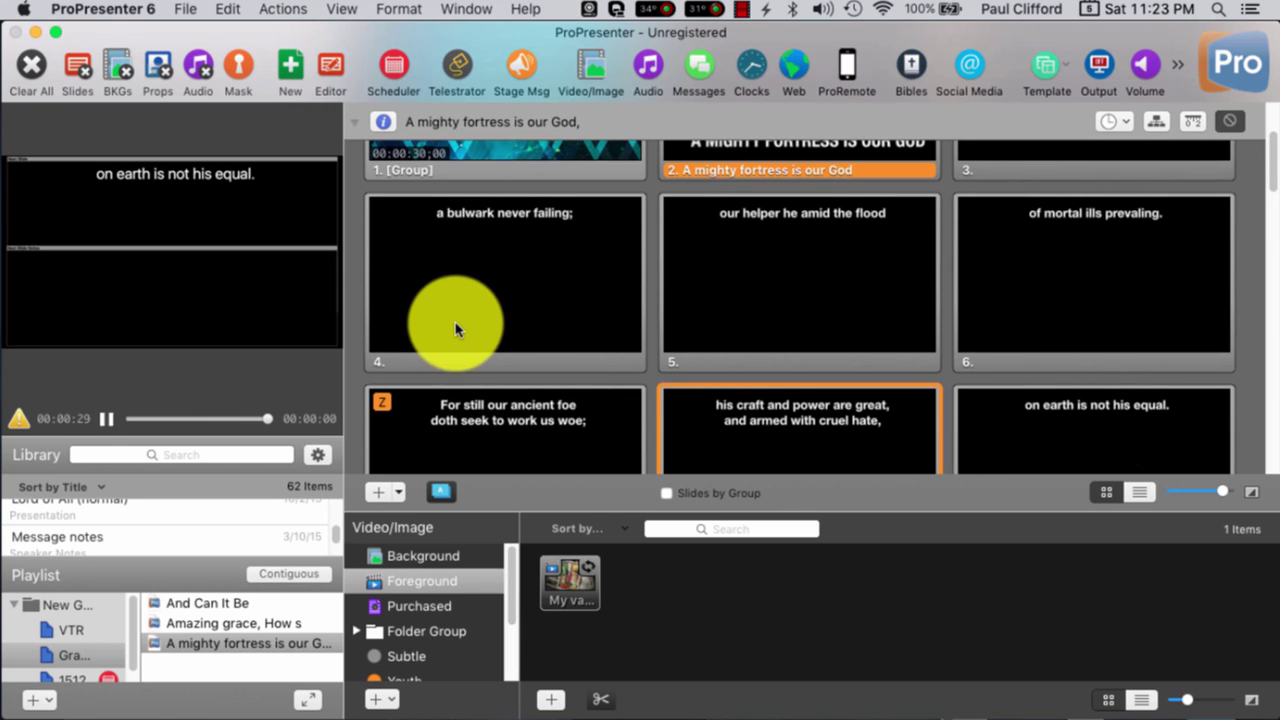
Use the window display options to switch the preview back to the main output, scrolling the grid to the top
scroll(457, 329, up, 3)
click(467, 9)
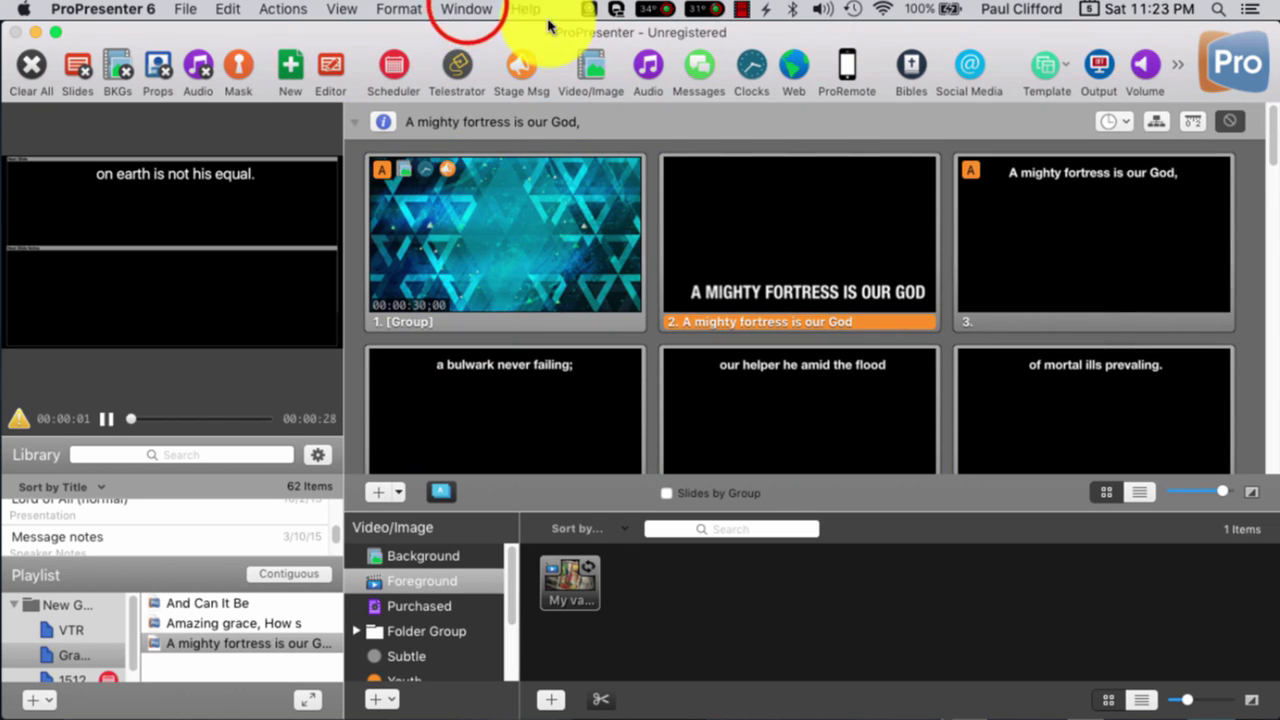
mouse_move(540, 140)
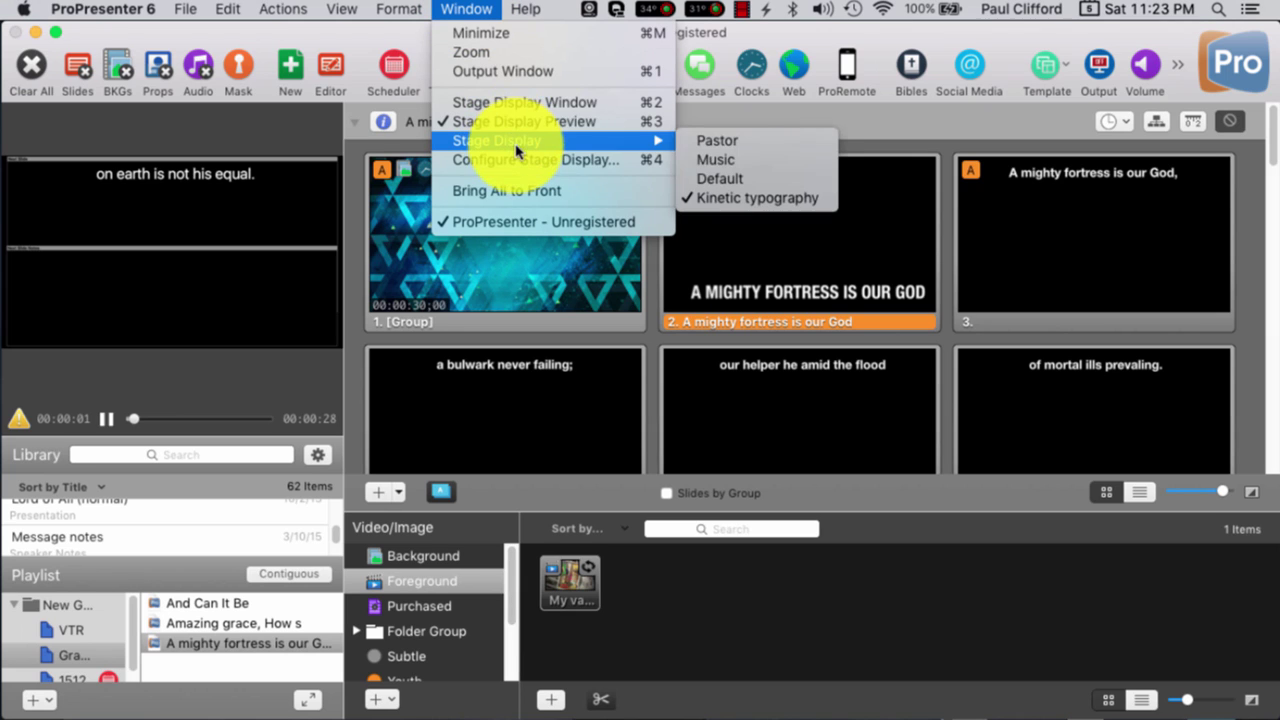
click(705, 157)
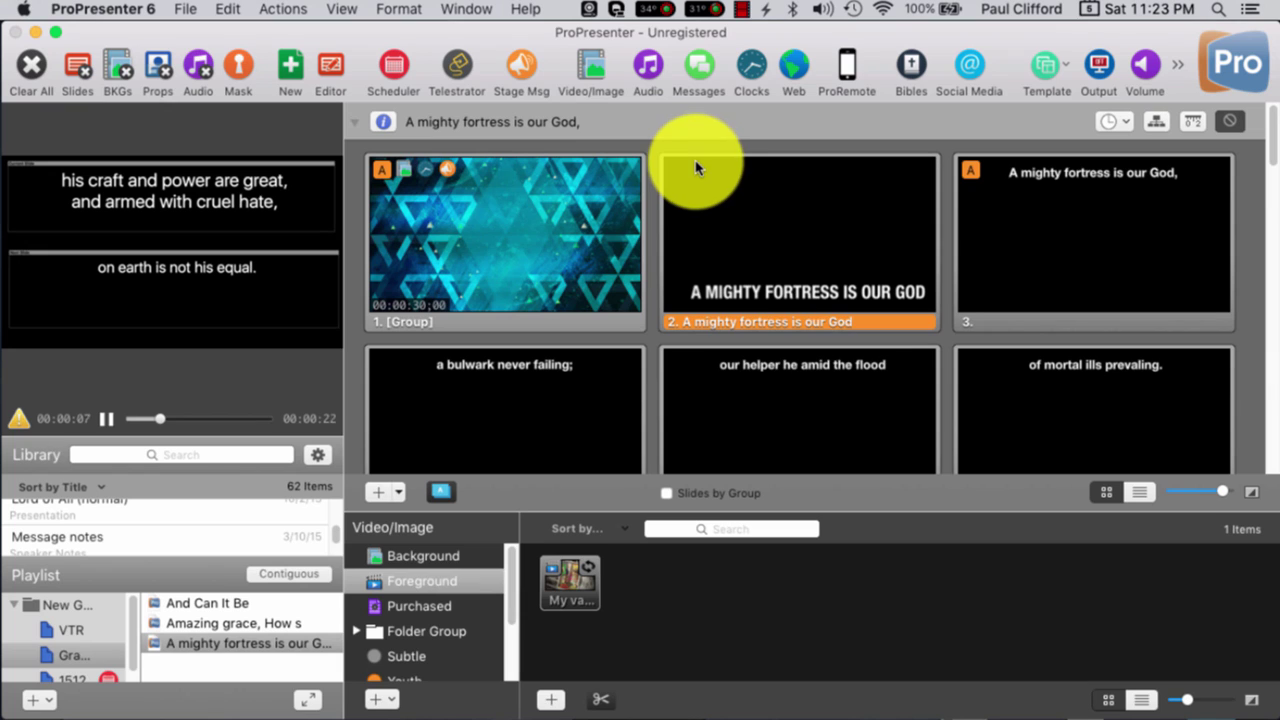
scroll(845, 370, down, 3)
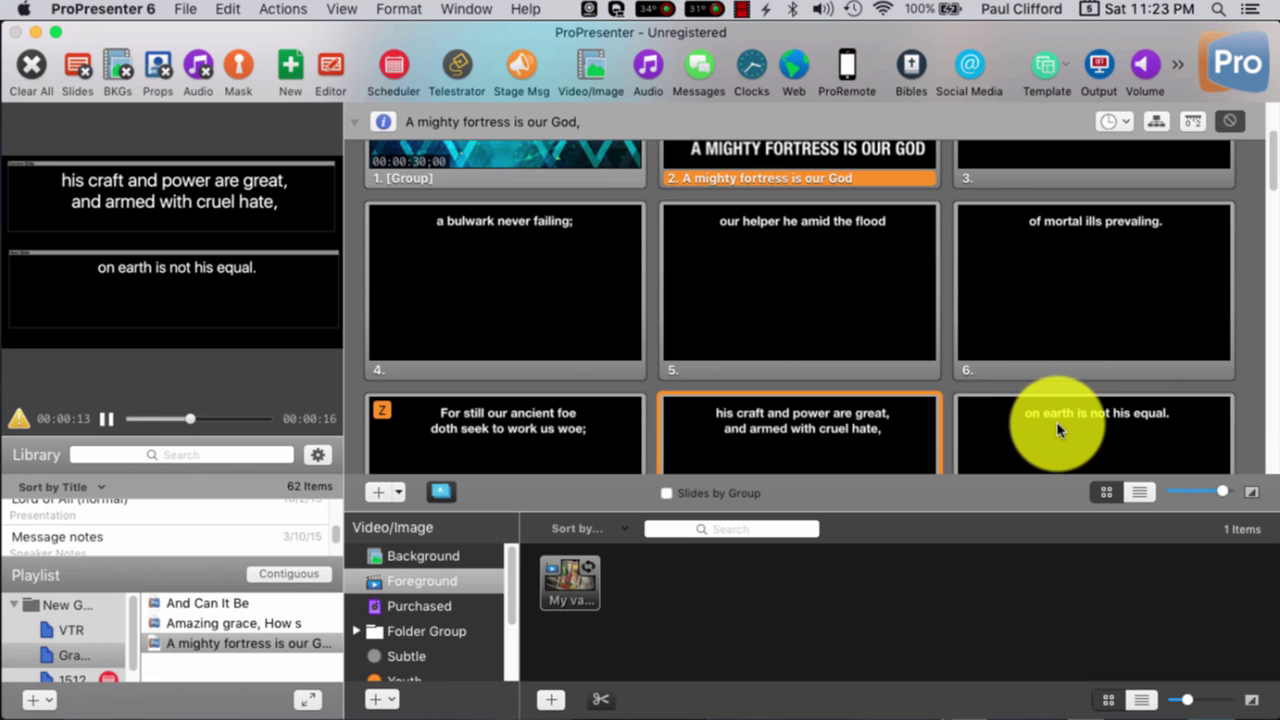
scroll(752, 322, up, 2)
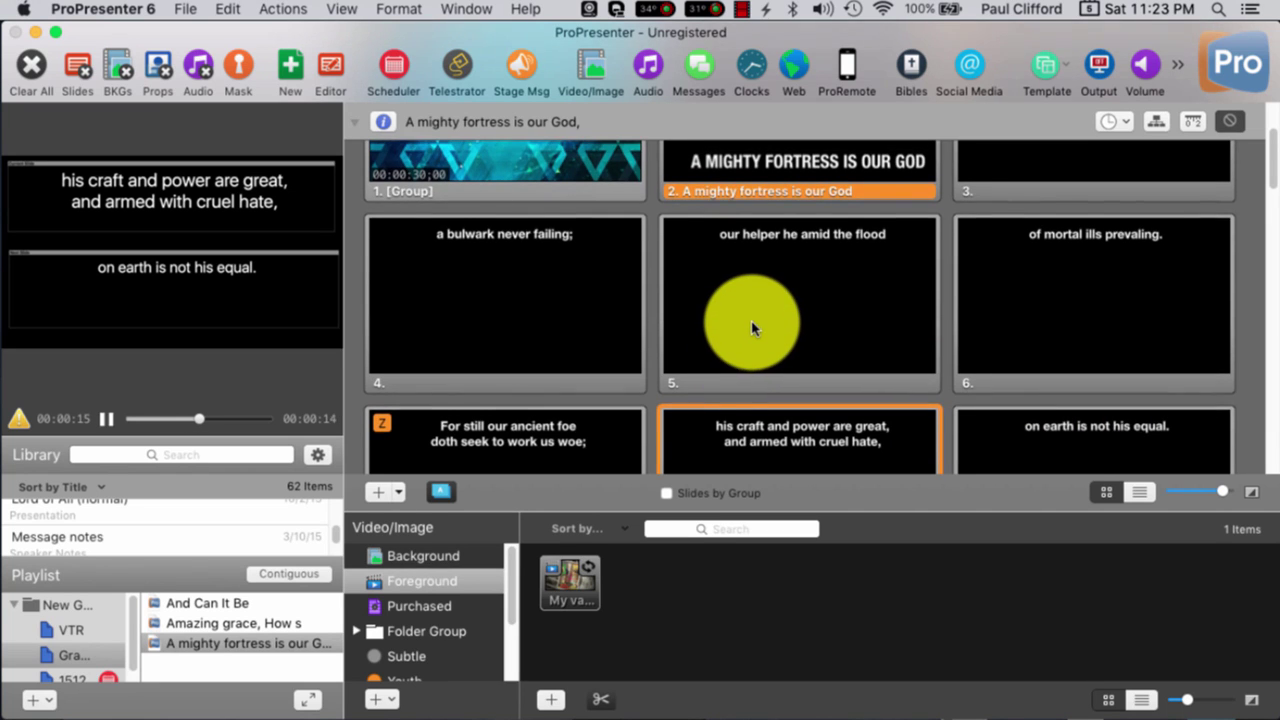
scroll(720, 338, up, 3)
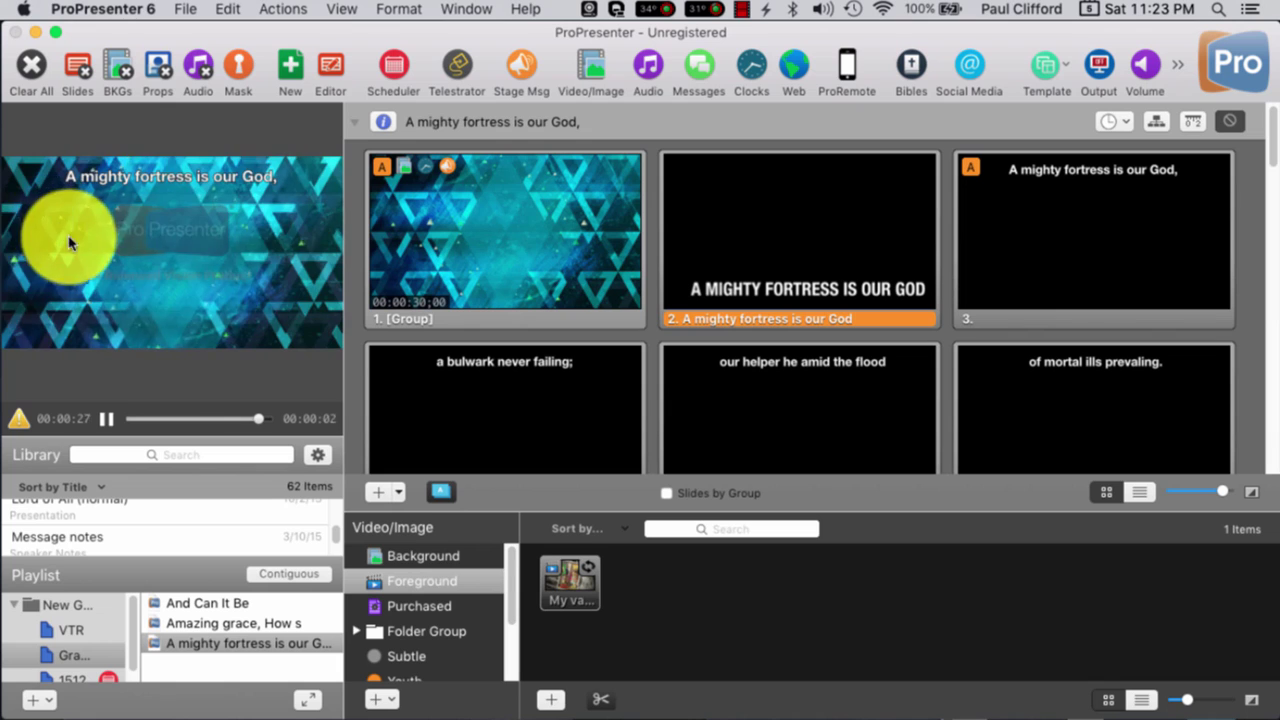
Trigger the 'a bulwark never failing;' slide repeatedly while it still goes only to stage
click(530, 396)
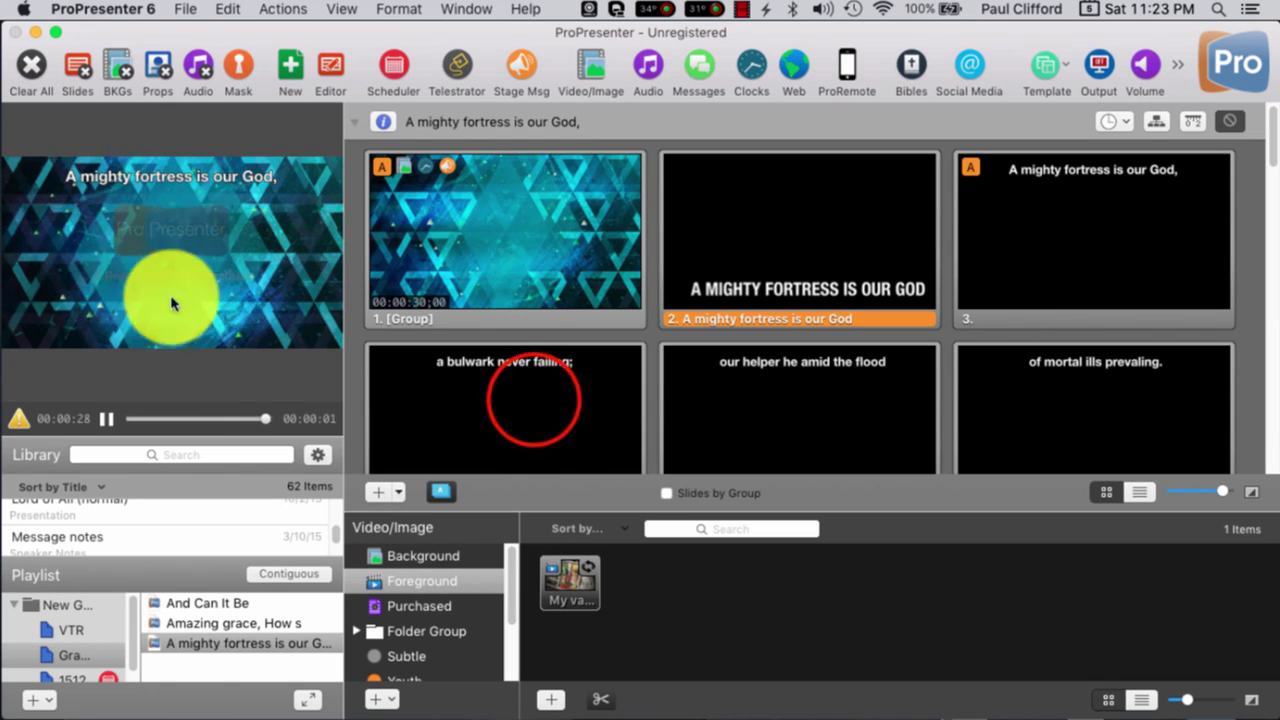
click(533, 404)
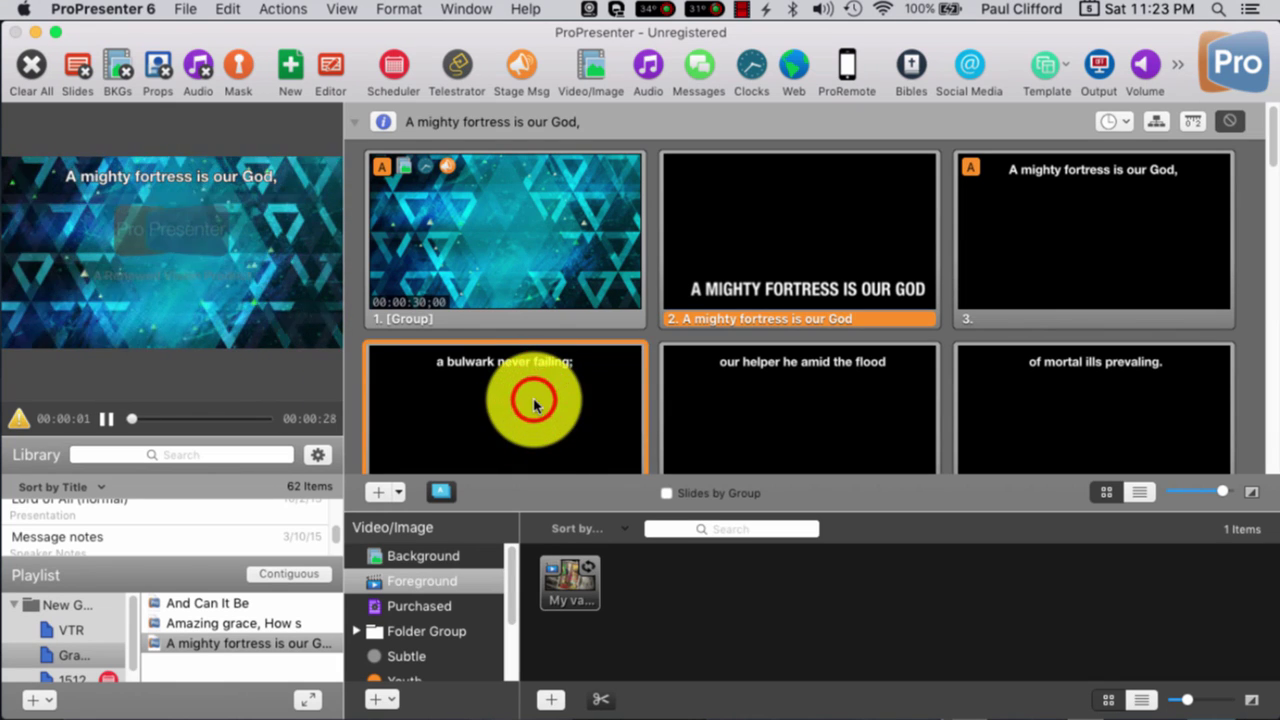
click(533, 404)
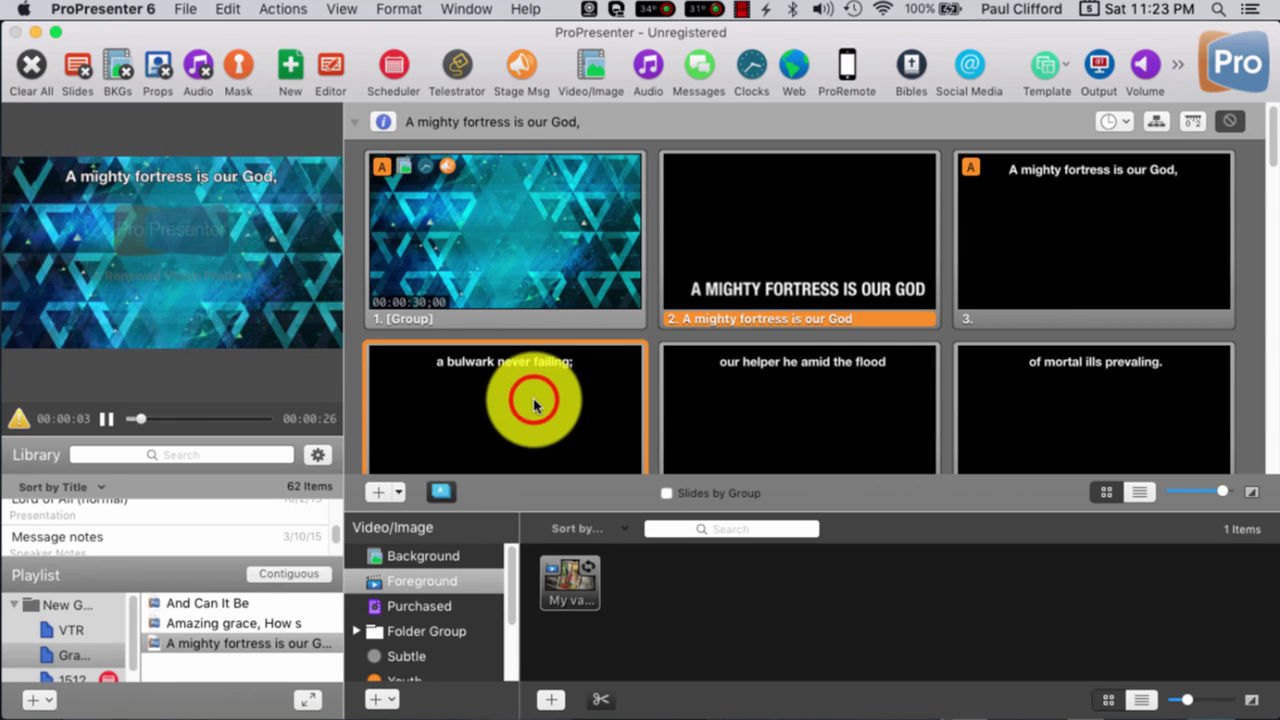
click(533, 404)
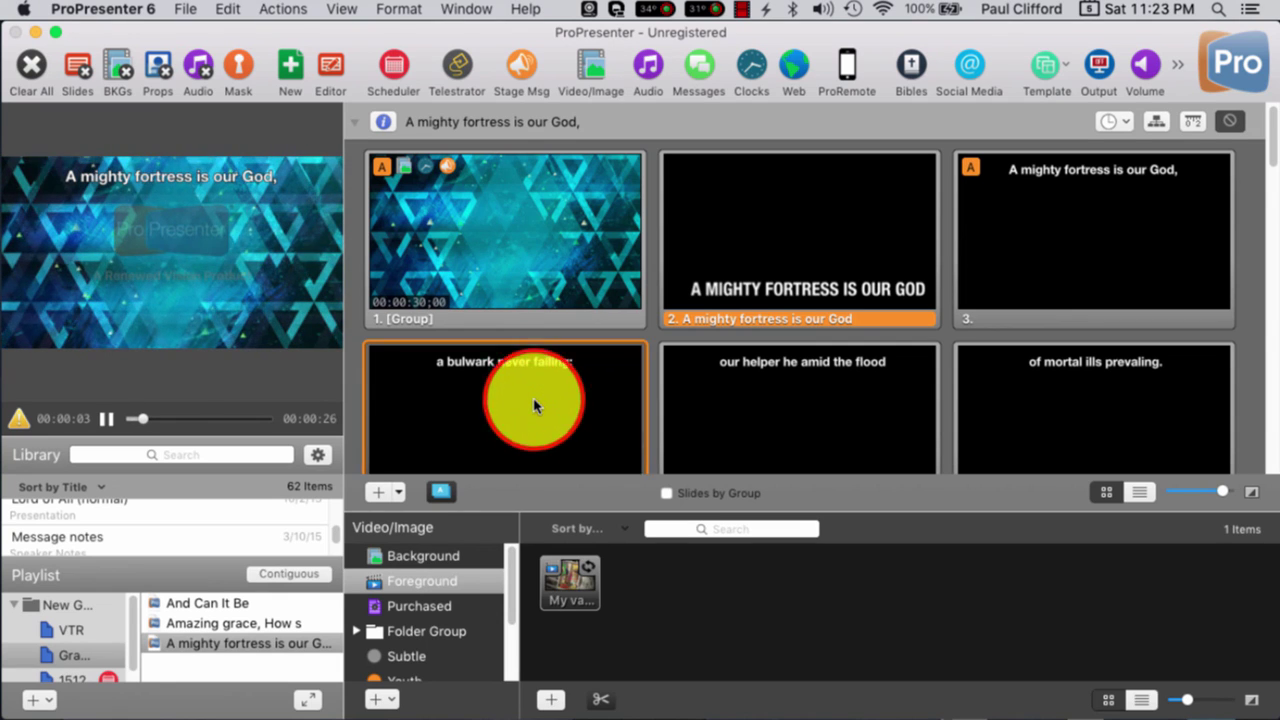
Turn off Show Slides on Stage Display Only, send slides 4 and 5 live, and enlarge the grid
click(20, 421)
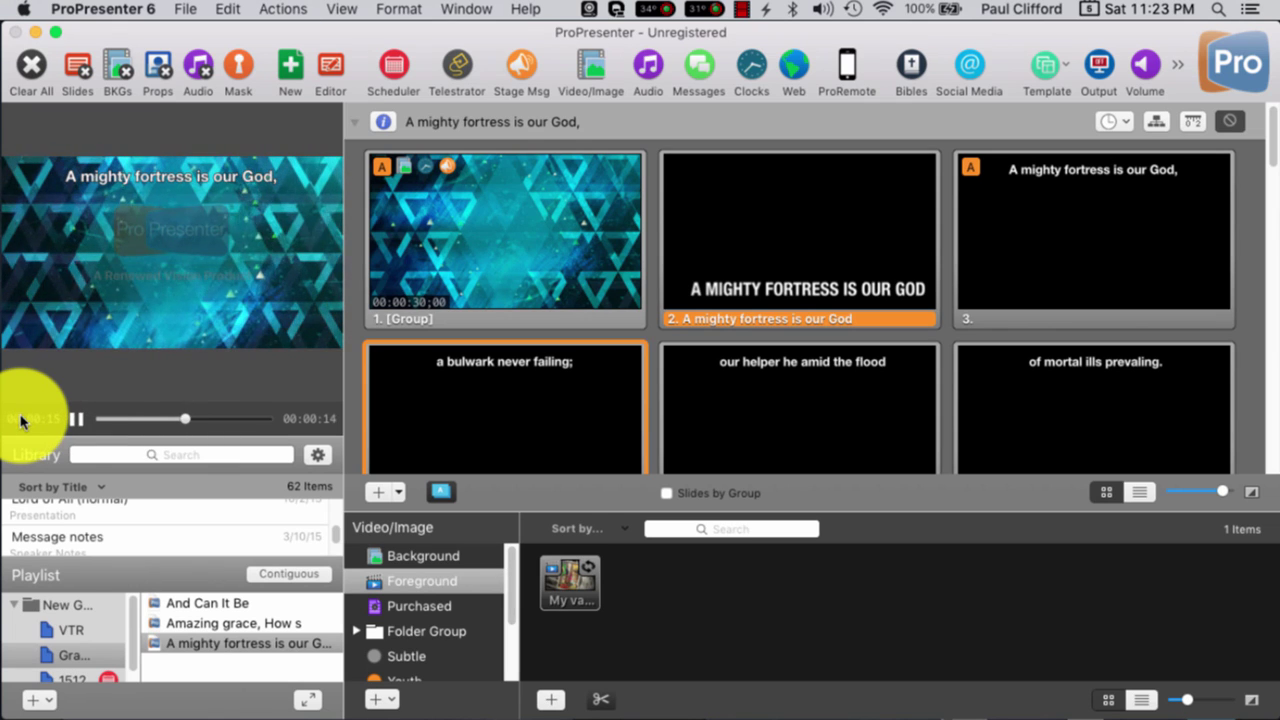
click(500, 386)
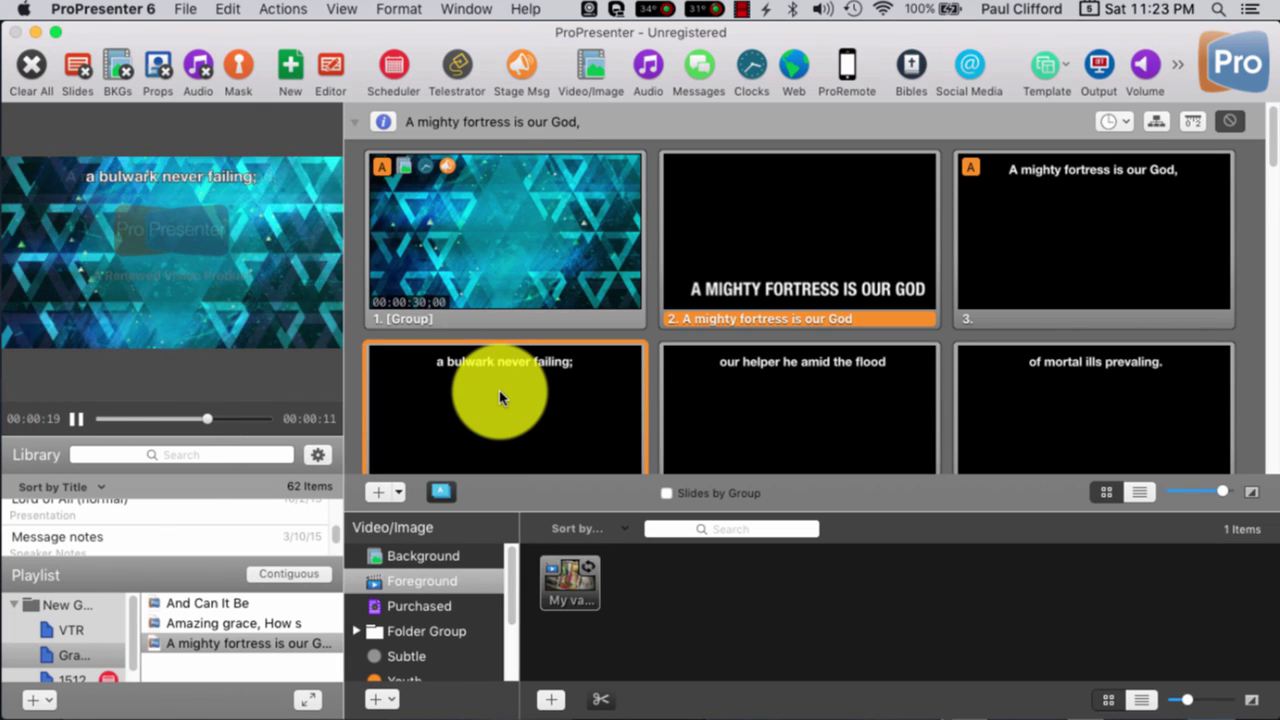
click(802, 410)
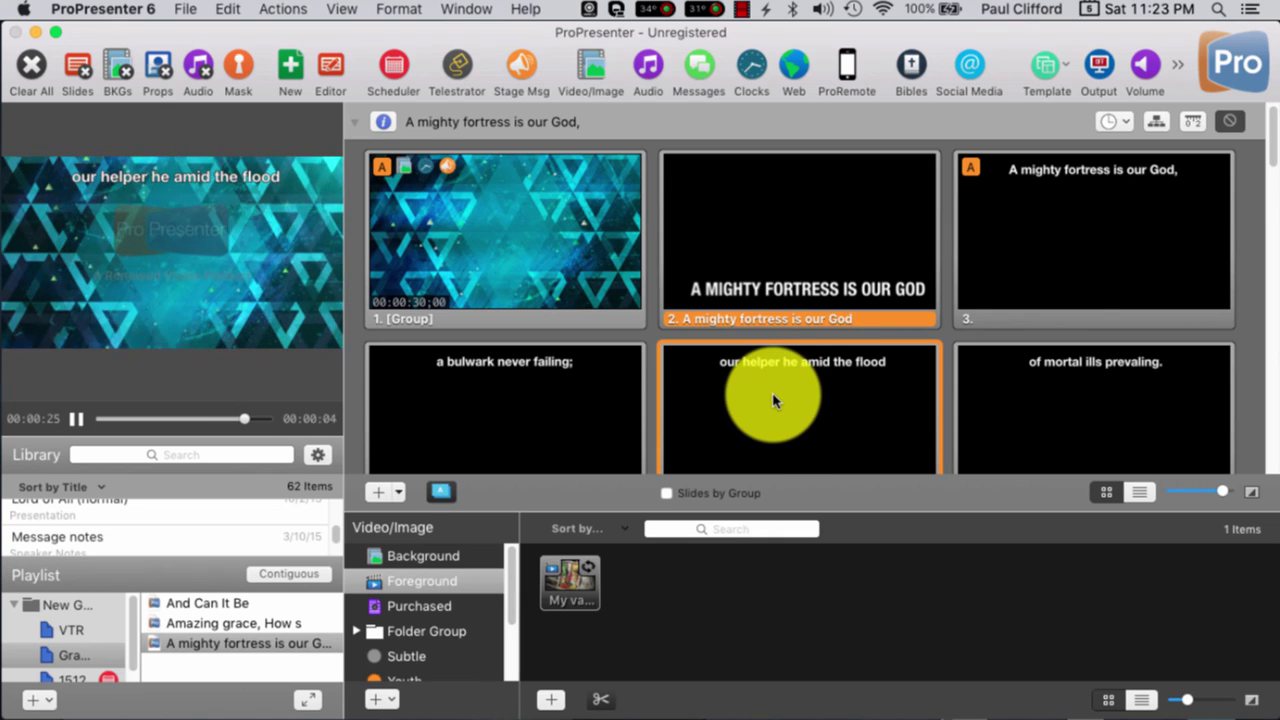
drag(754, 511, 751, 591)
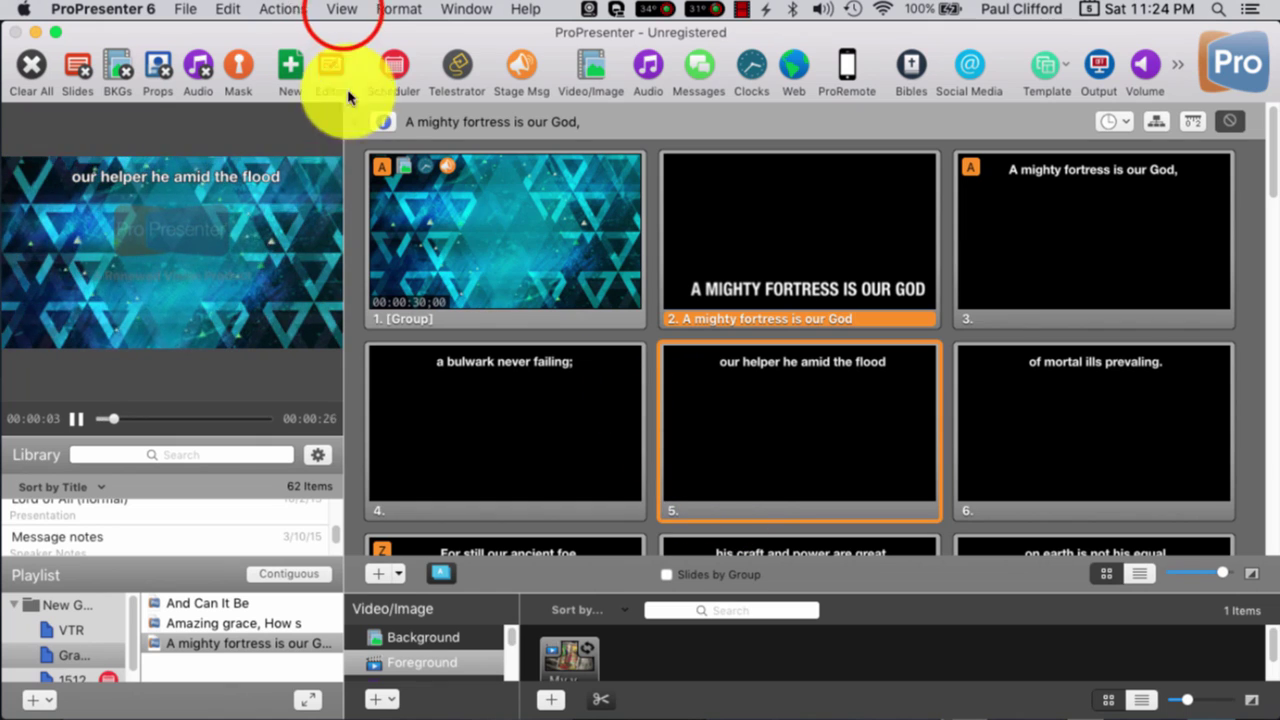
Turn on Actions > Show Slide on Stage Display Only after browsing the View and Window menus
click(343, 11)
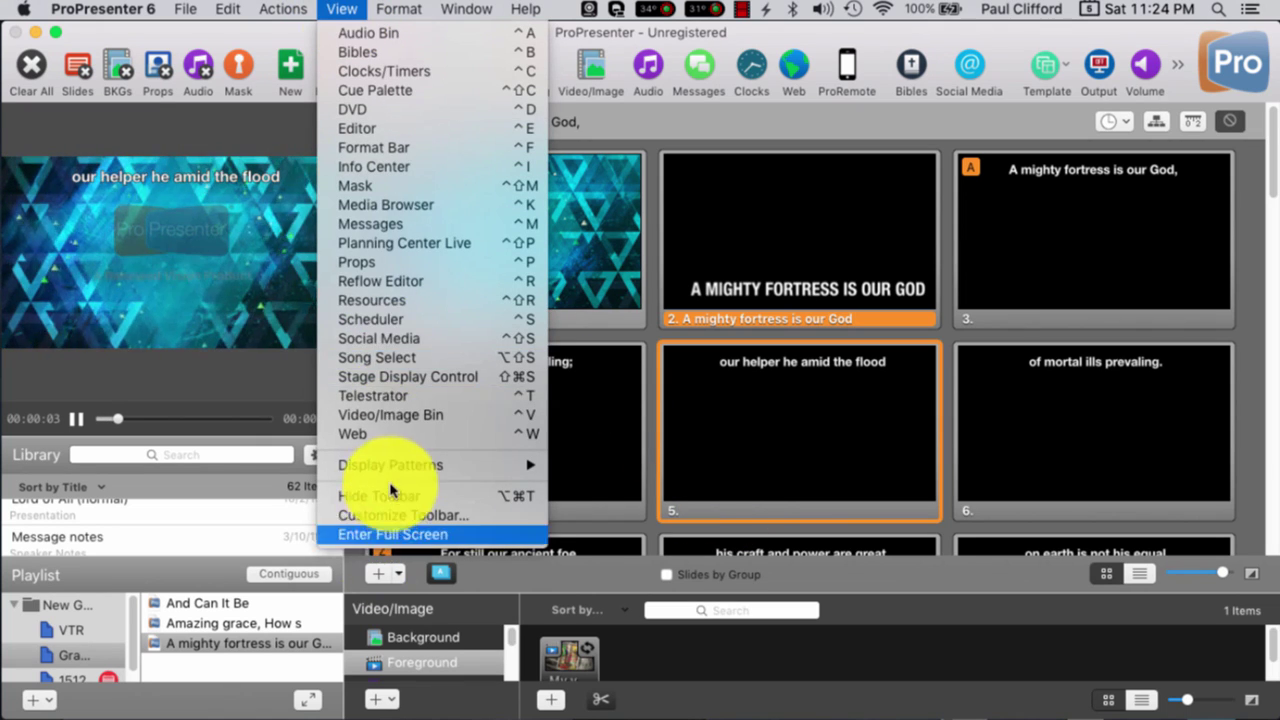
mouse_move(393, 470)
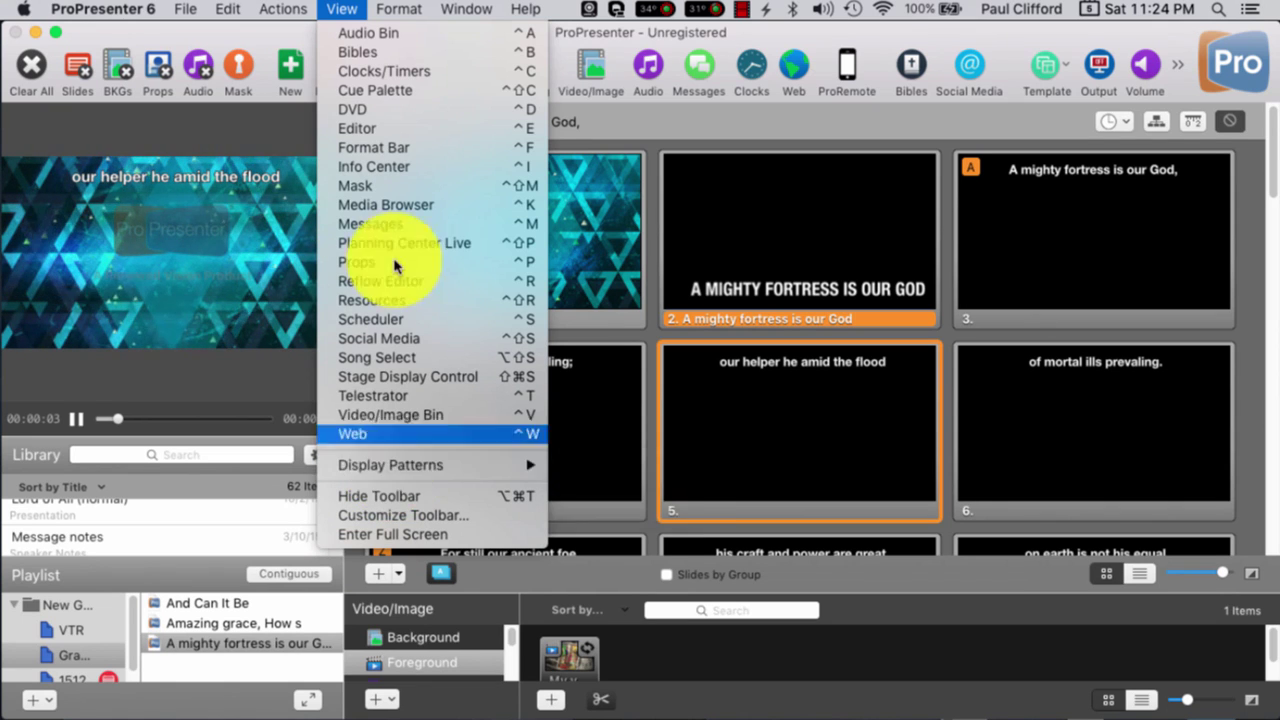
mouse_move(461, 10)
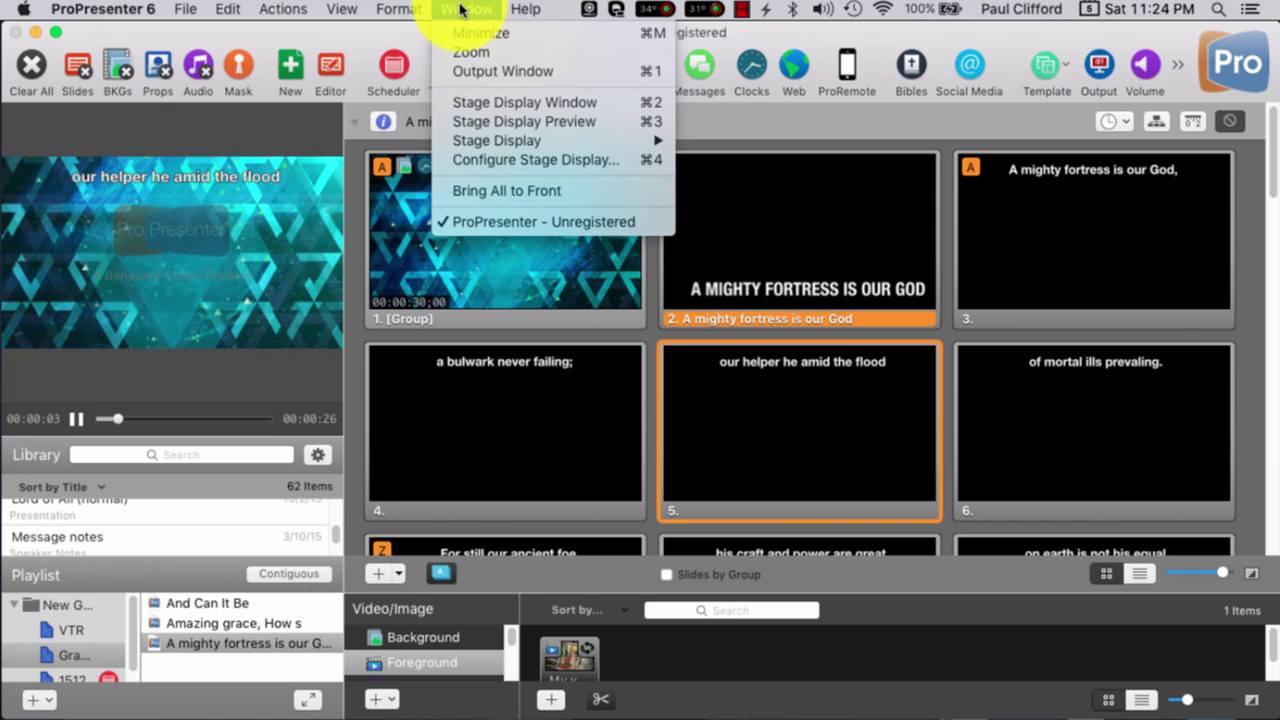
mouse_move(300, 10)
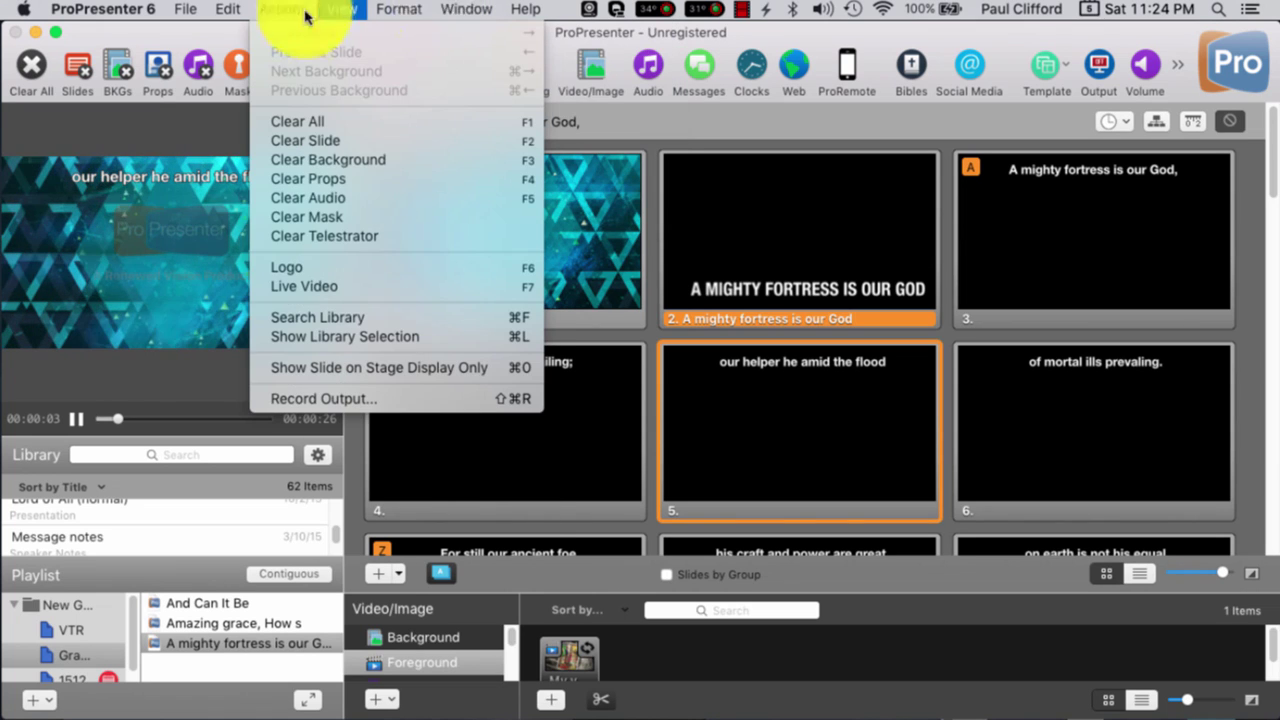
click(334, 370)
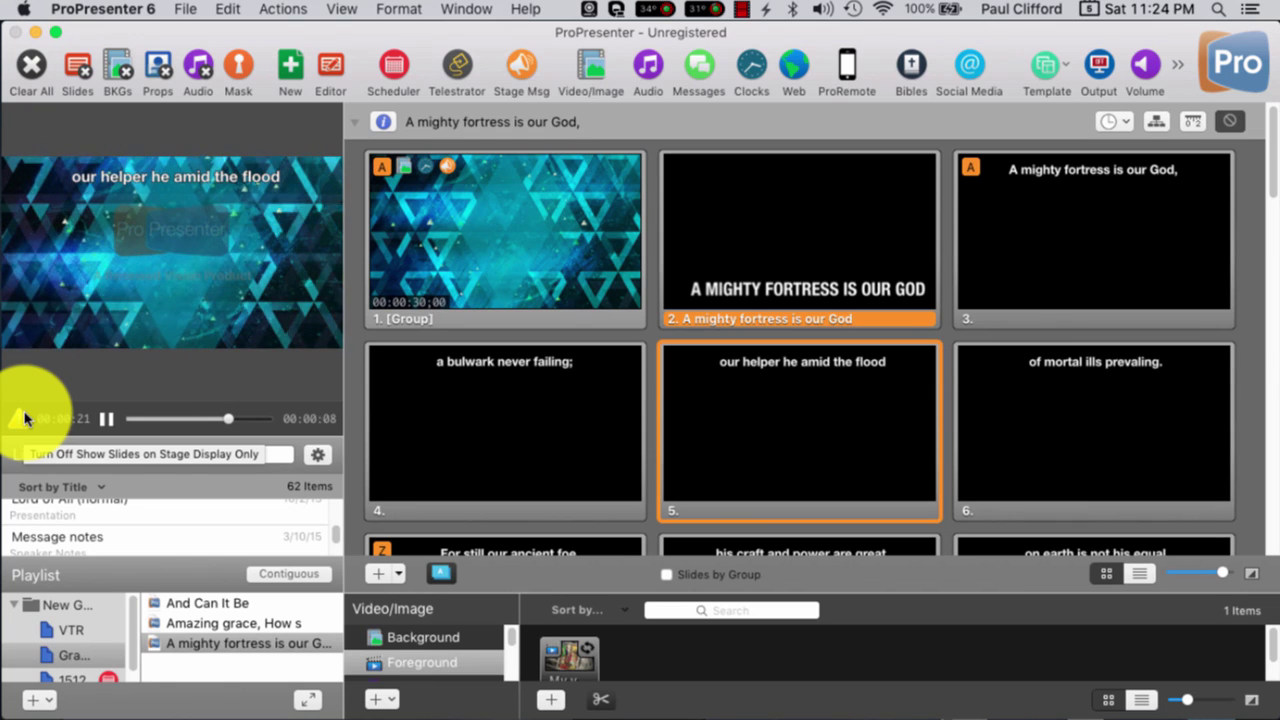
Switch the preview to the stage display view and check the stage display window setting
click(24, 418)
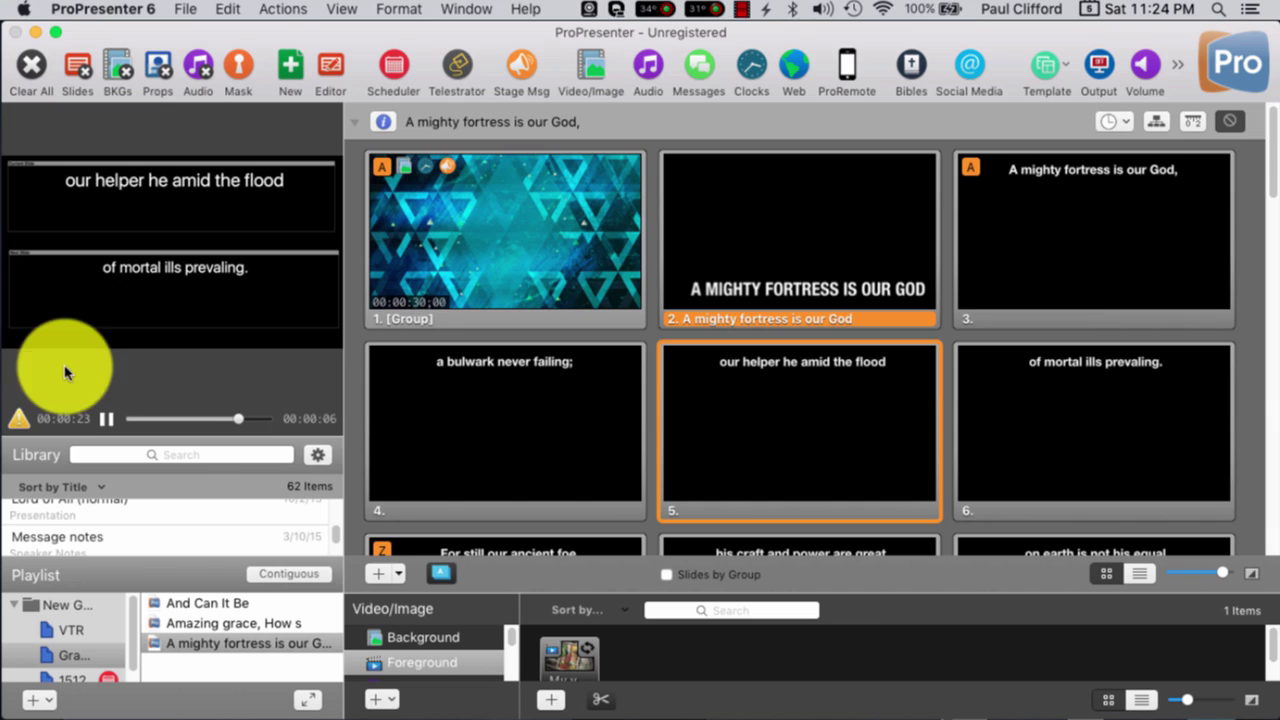
click(470, 8)
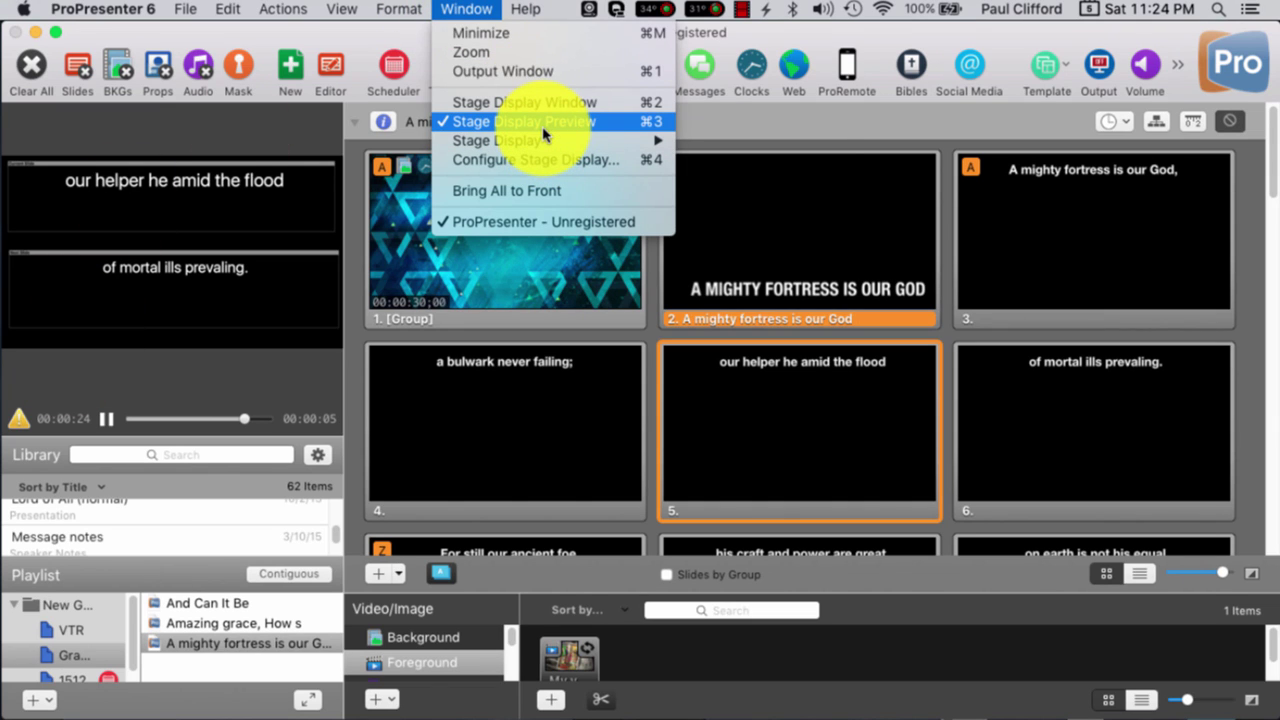
click(780, 114)
Send four lyric slides to the stage display, ending with 'his craft and power are great'
click(995, 406)
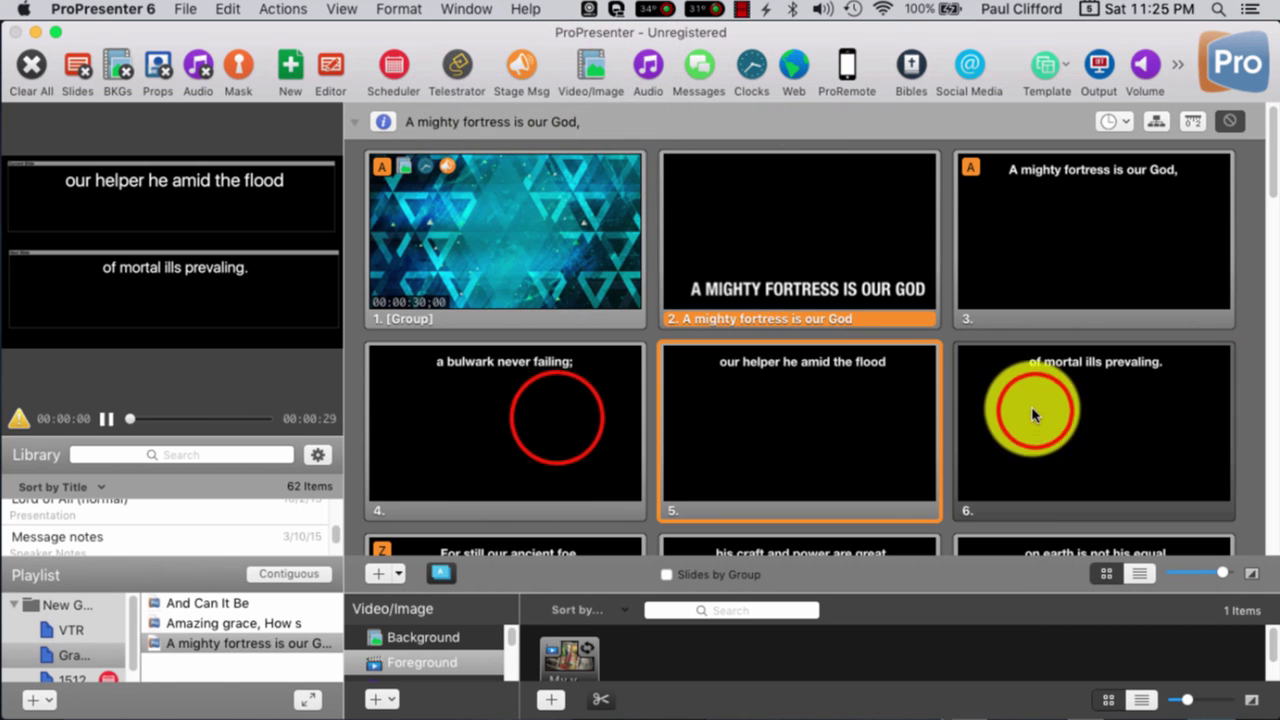
click(557, 420)
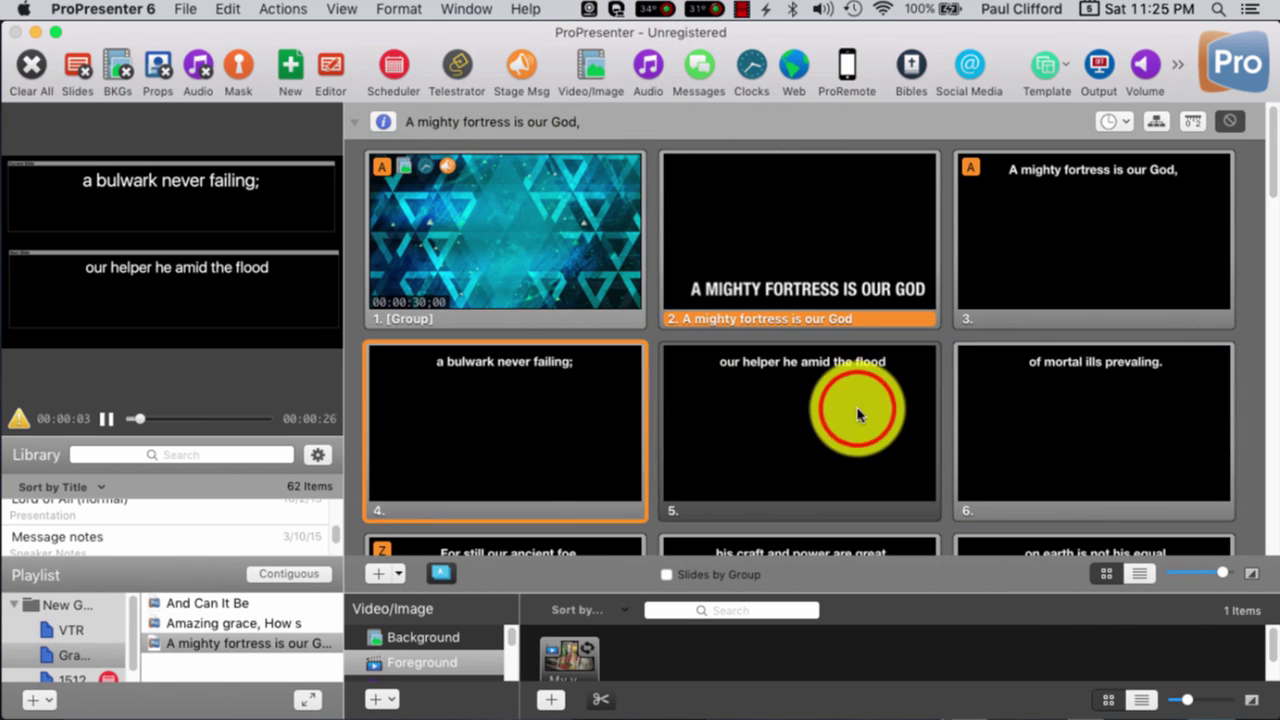
click(856, 420)
scroll(855, 423, down, 3)
click(853, 425)
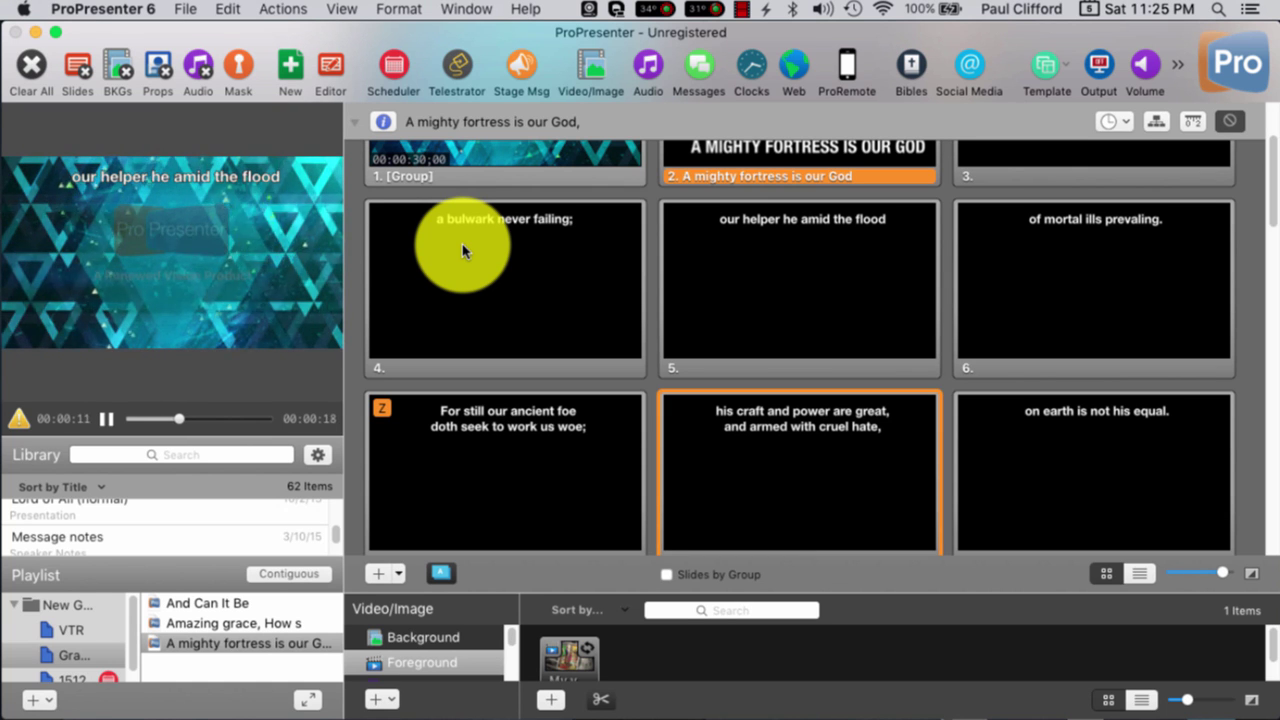
scroll(486, 272, up, 3)
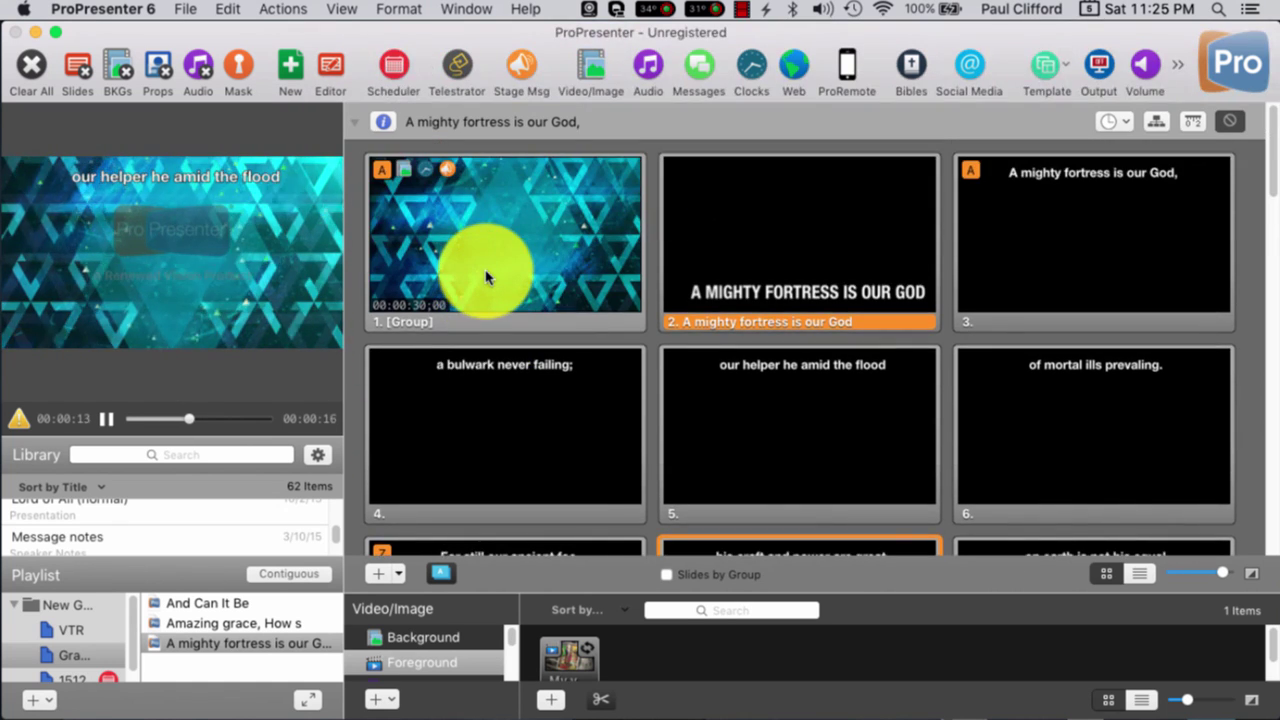
scroll(560, 290, down, 1)
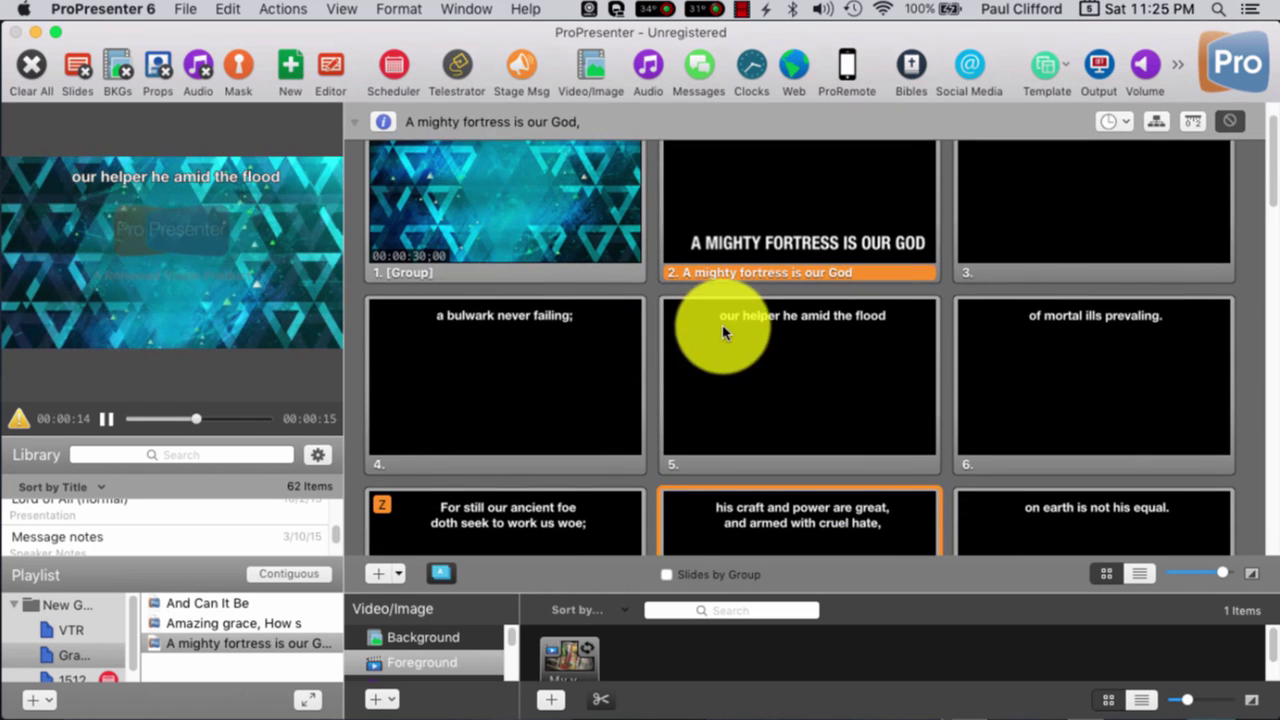
Turn off stage-display-only mode and put 'of mortal ills prevailing.' on the main output
click(826, 388)
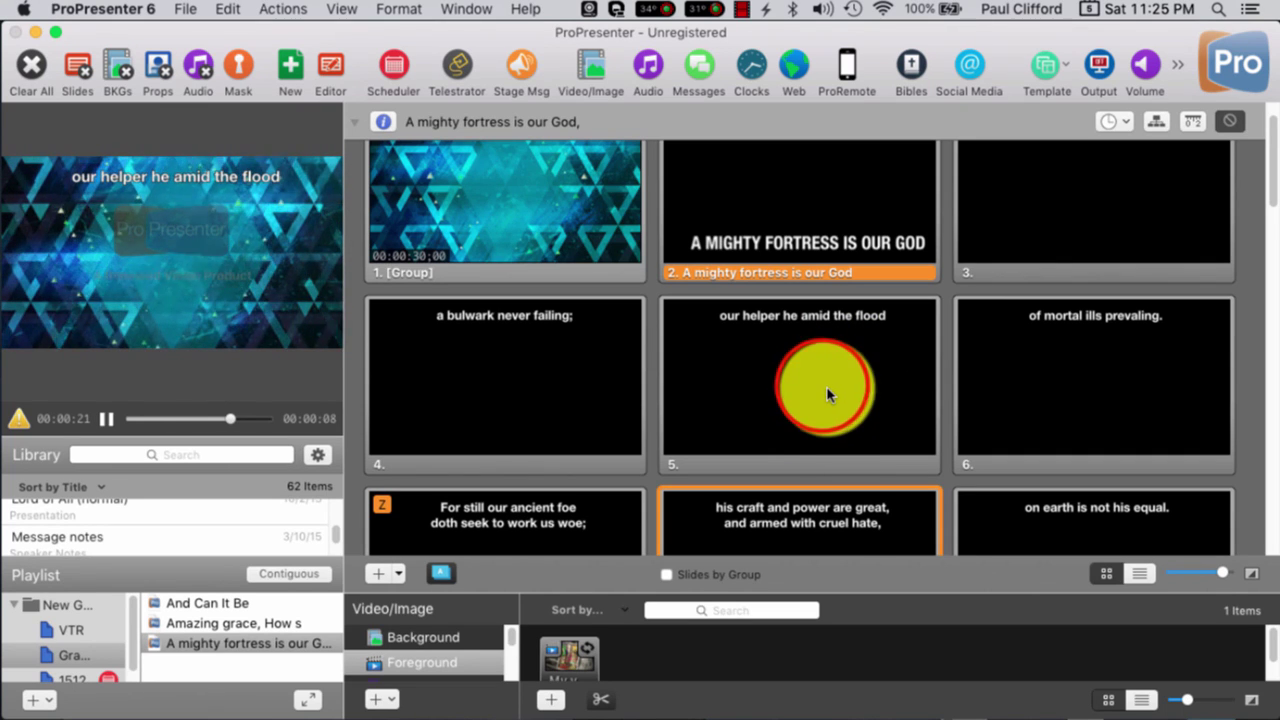
click(580, 370)
click(1090, 400)
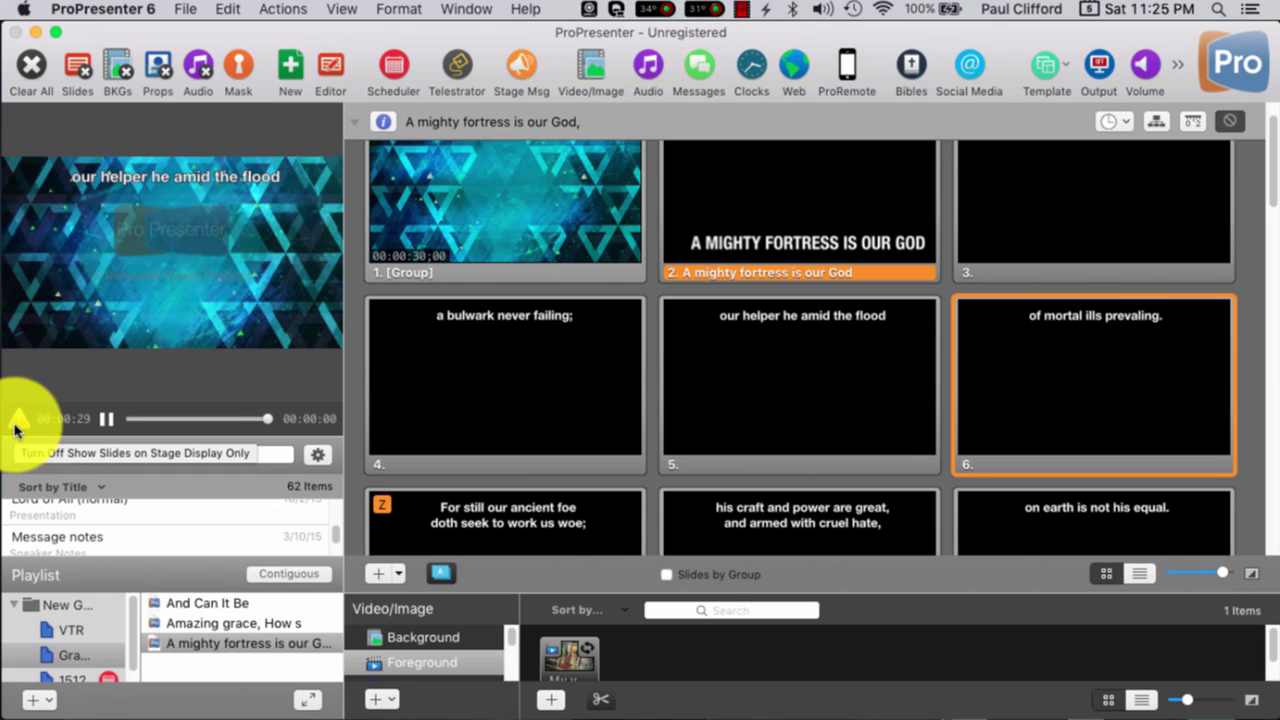
click(14, 428)
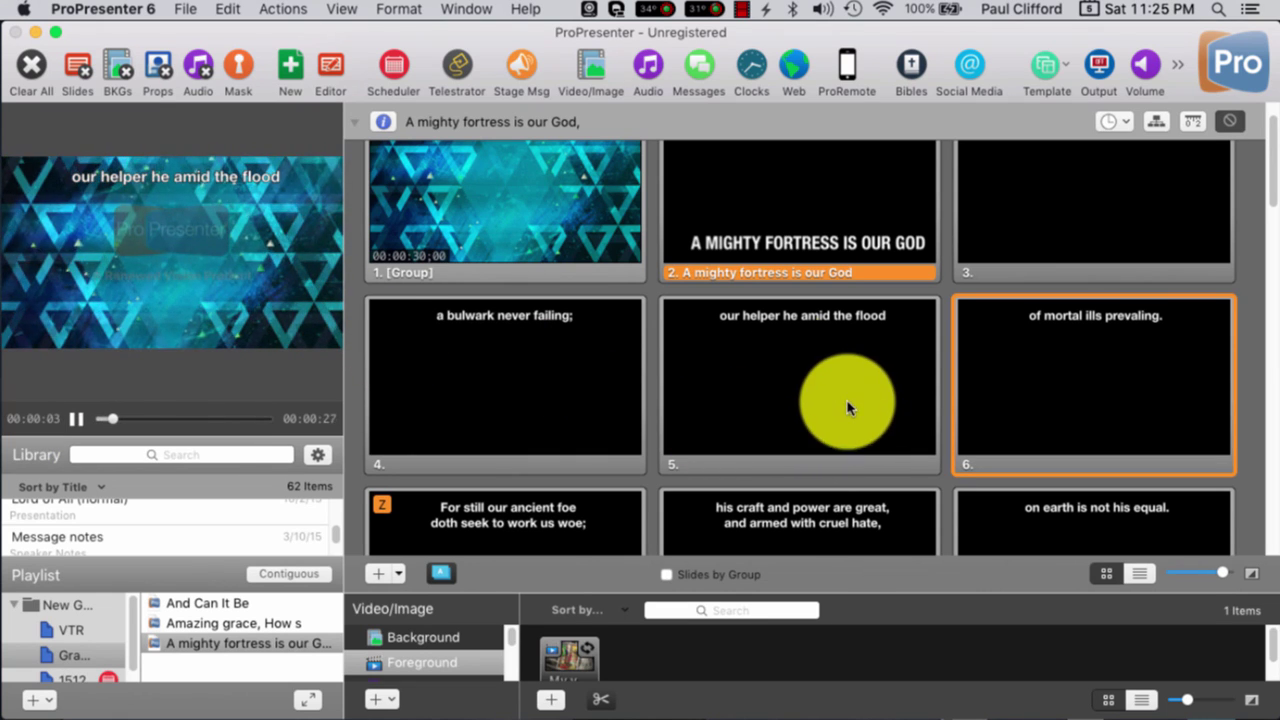
click(1134, 358)
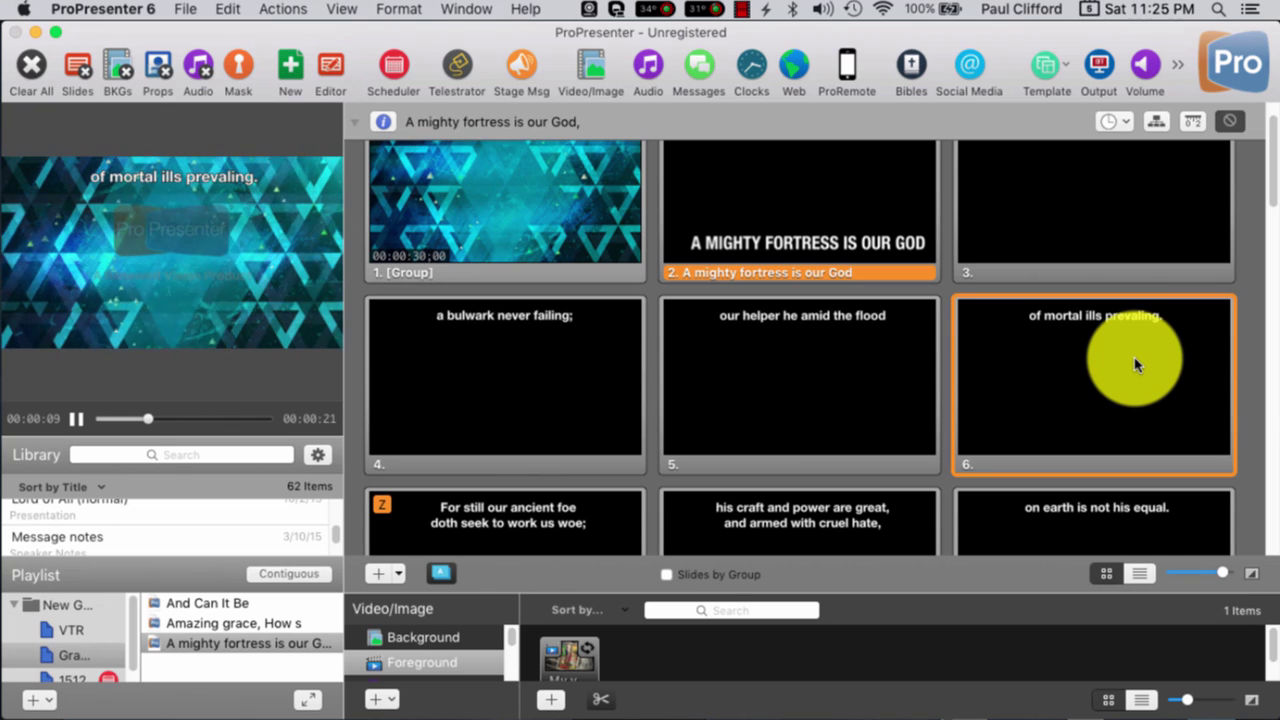
scroll(1080, 385, up, 2)
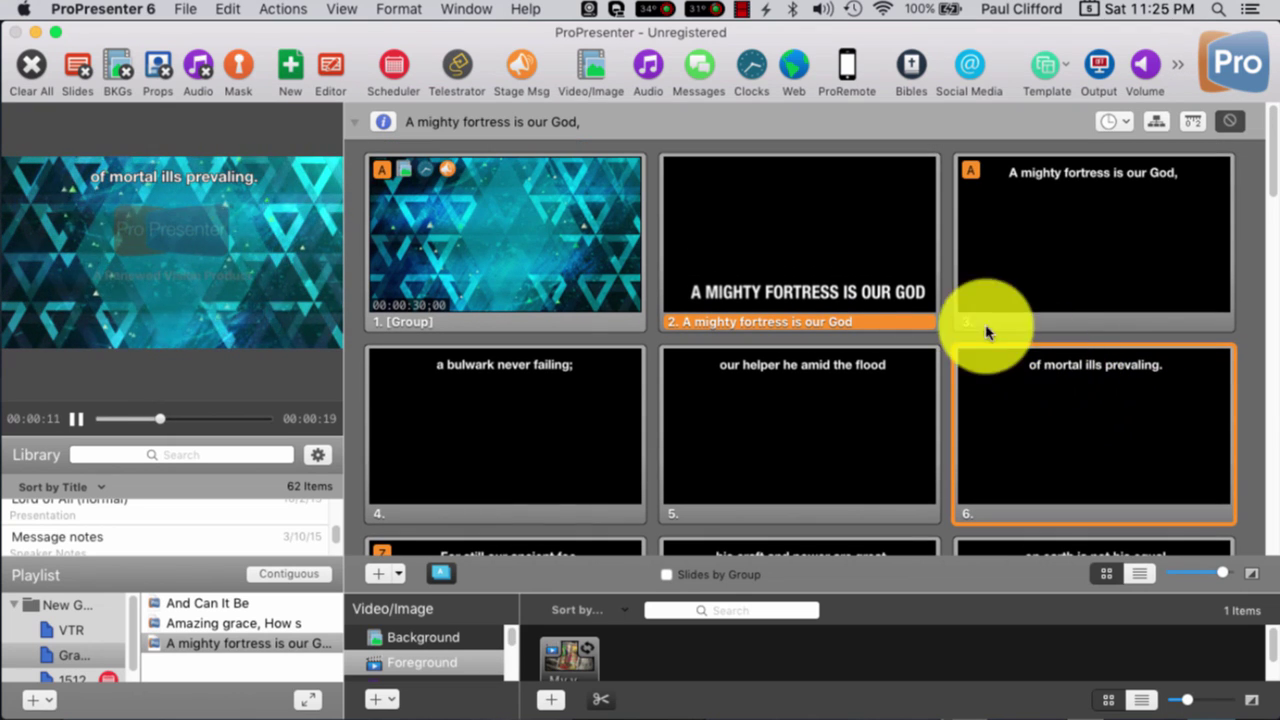